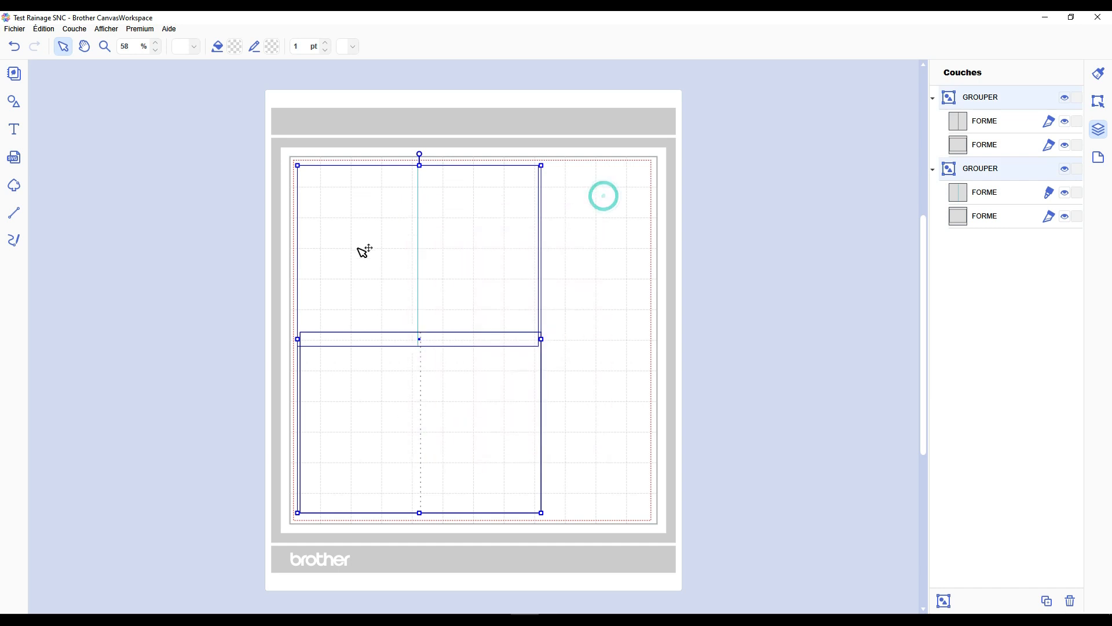
Step: Move the two existing card groups off the mat and place a plain square on the empty mat
click(603, 211)
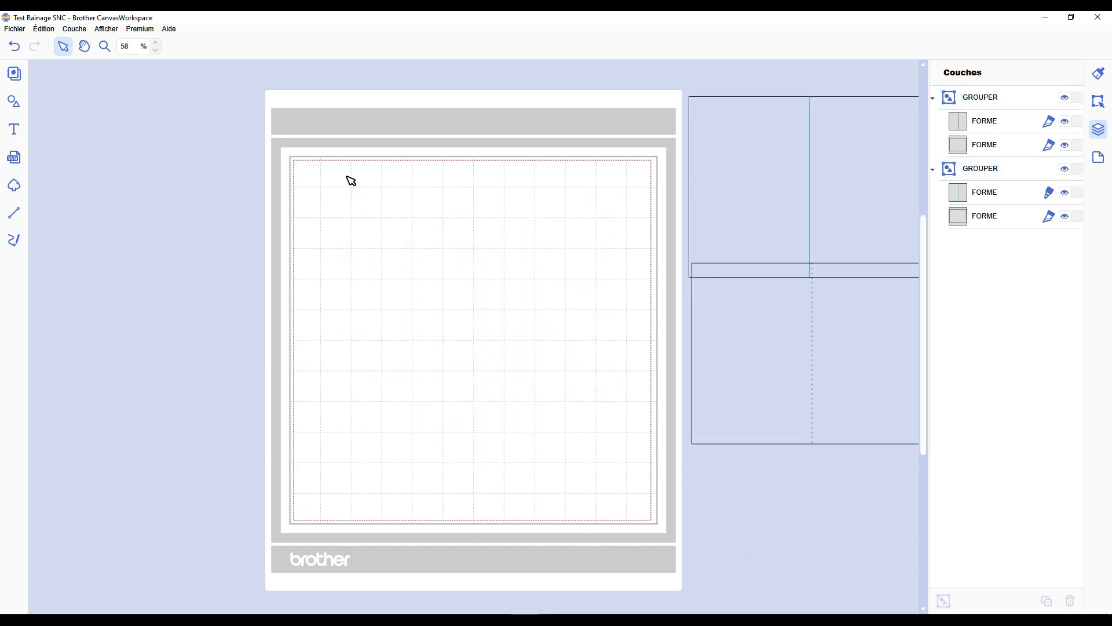
click(14, 102)
drag(82, 126, 503, 266)
click(14, 102)
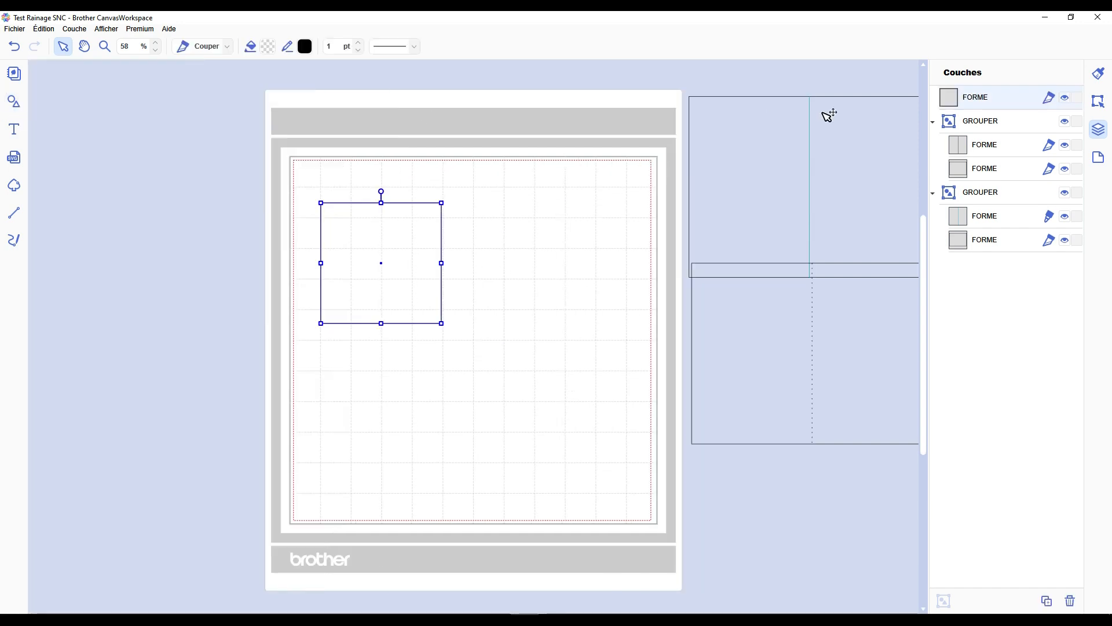
Step: Set the square's height to 150 mm, leaving the aspect ratio unlocked
click(1099, 100)
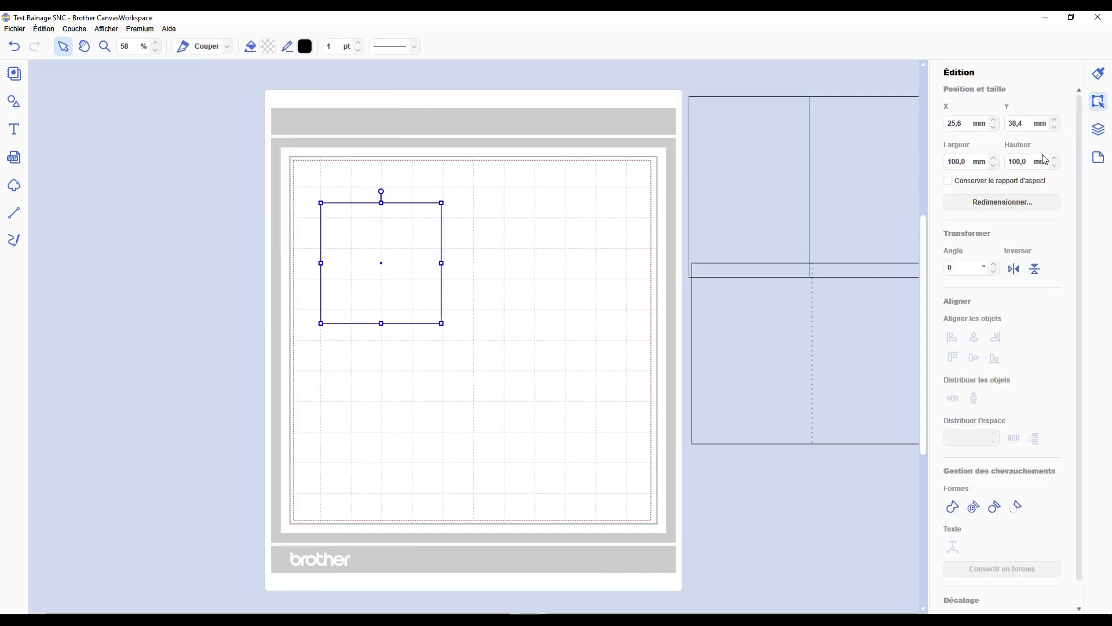
click(967, 163)
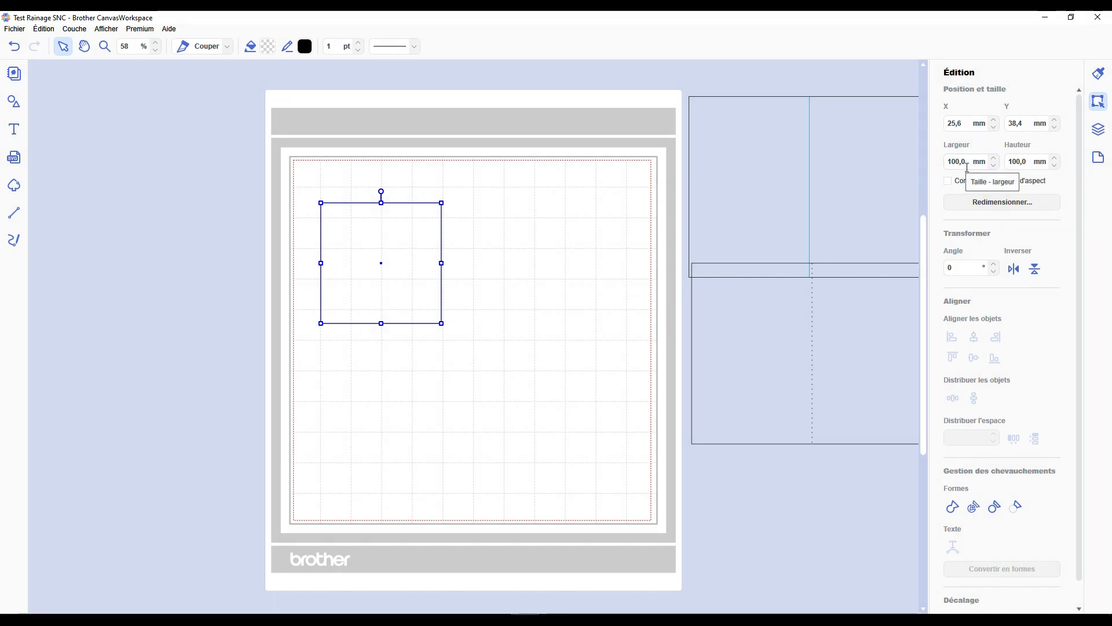
double_click(1019, 162)
text(150)
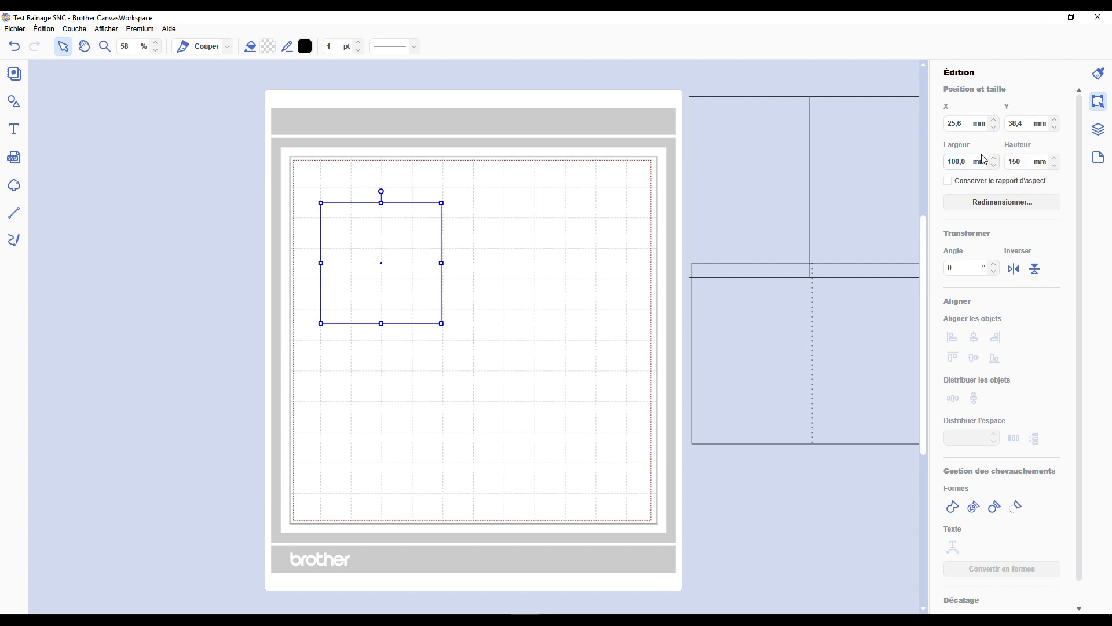
key(Return)
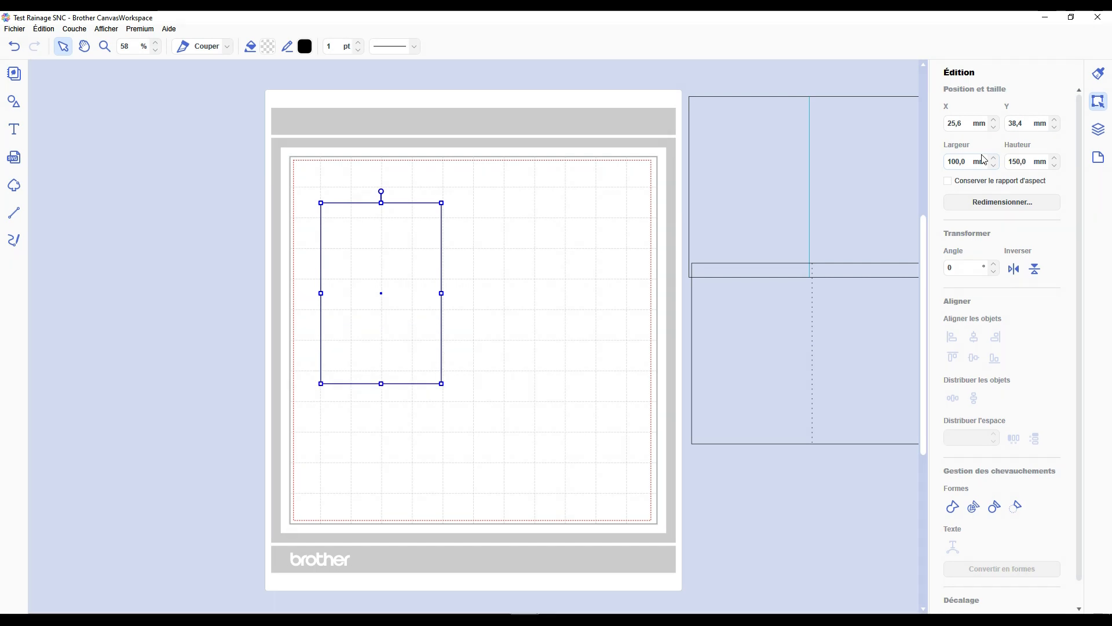
Step: Copy the 100 × 150 mm rectangle and place the copy beside the original
key(ctrl+c)
key(ctrl+v)
drag(388, 264, 516, 267)
Step: Align both rectangles at mid-height with 0 mm horizontal spacing and weld them into a single shape
drag(398, 178, 530, 312)
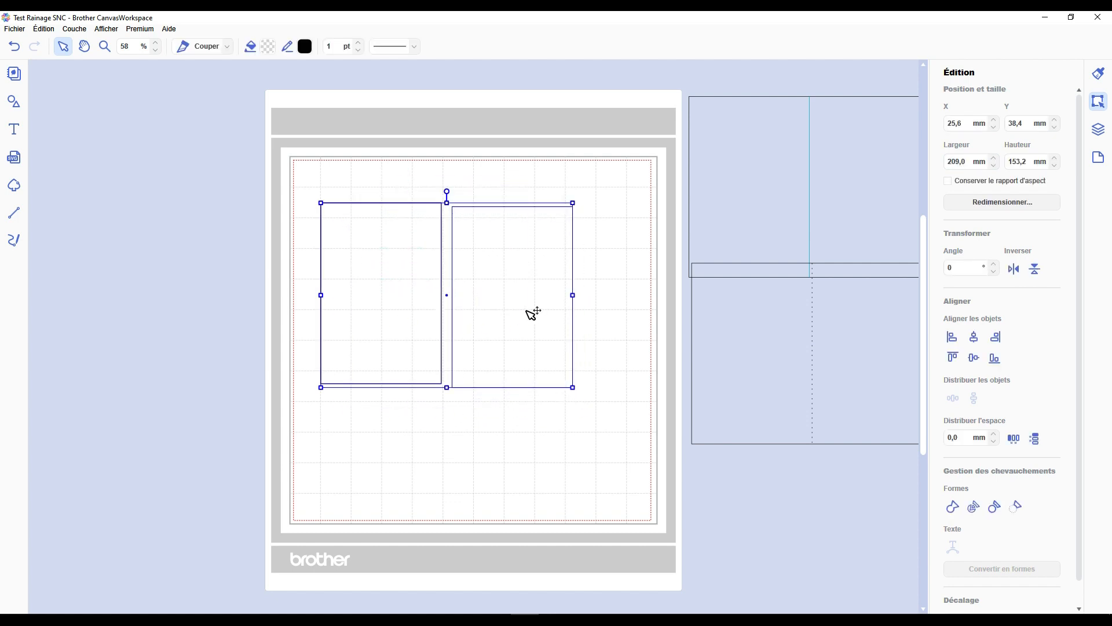
click(976, 359)
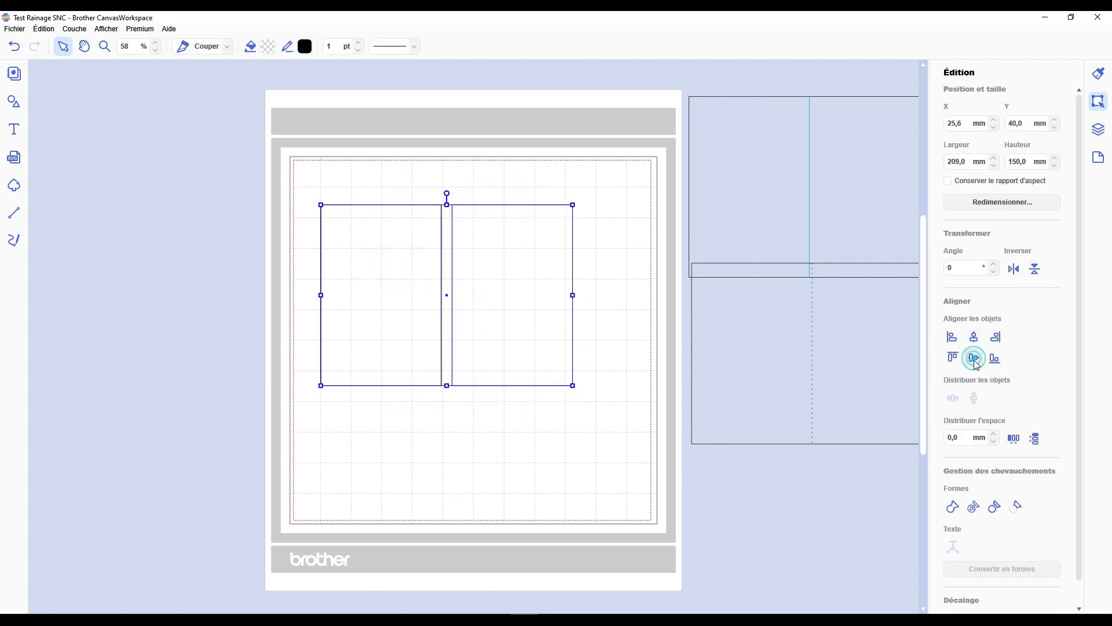
click(1012, 442)
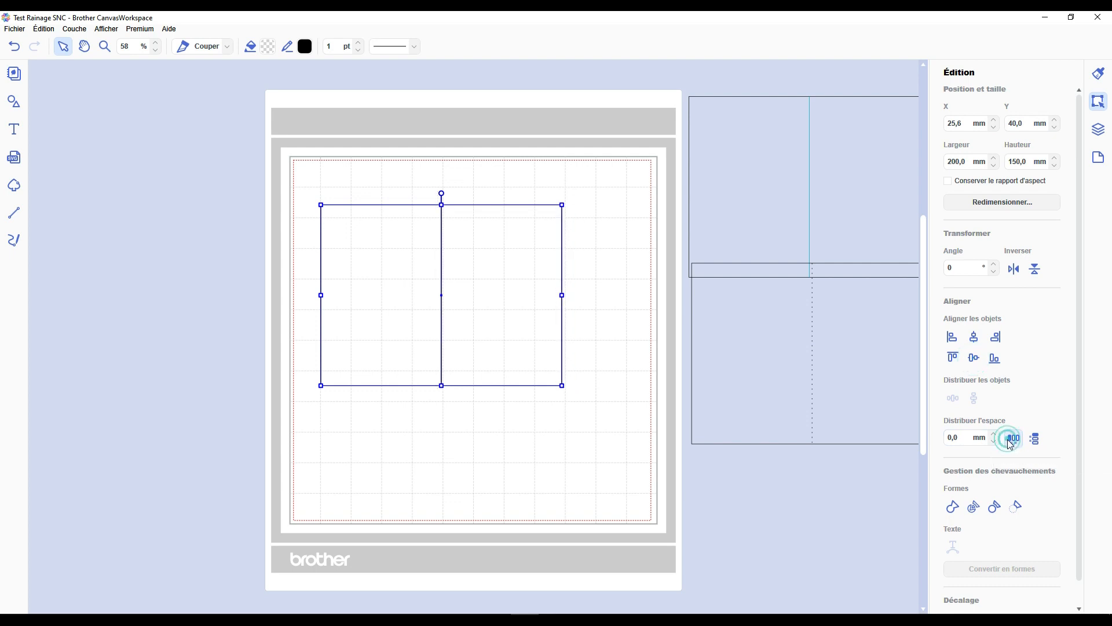
click(954, 512)
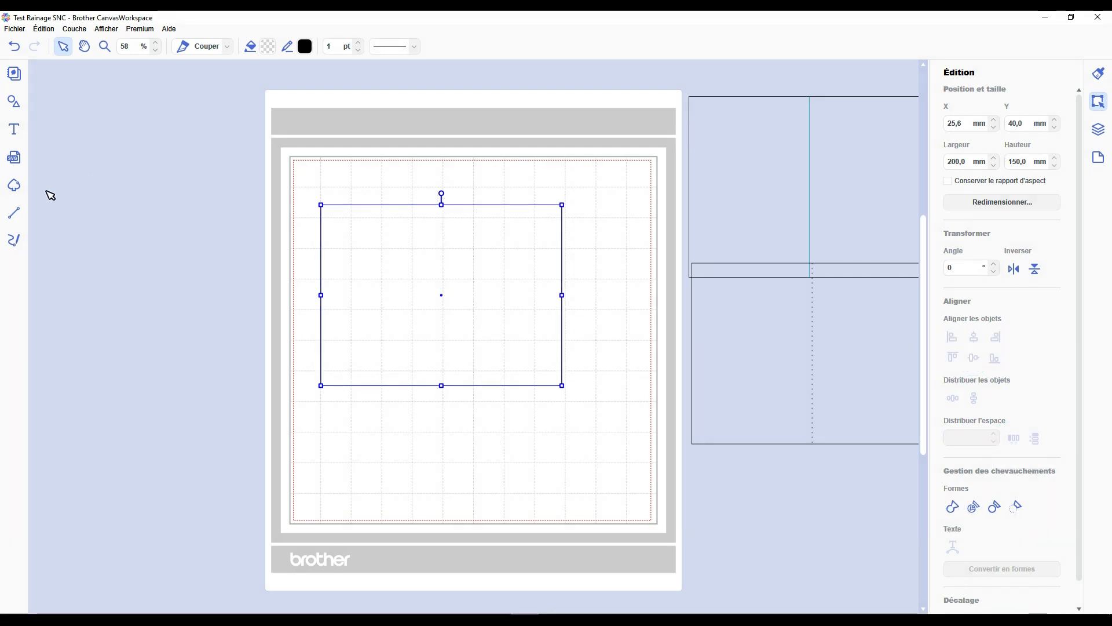
Step: Draw a straight vertical fold line down the middle of the merged rectangle, from its upper edge to its lower edge
click(14, 212)
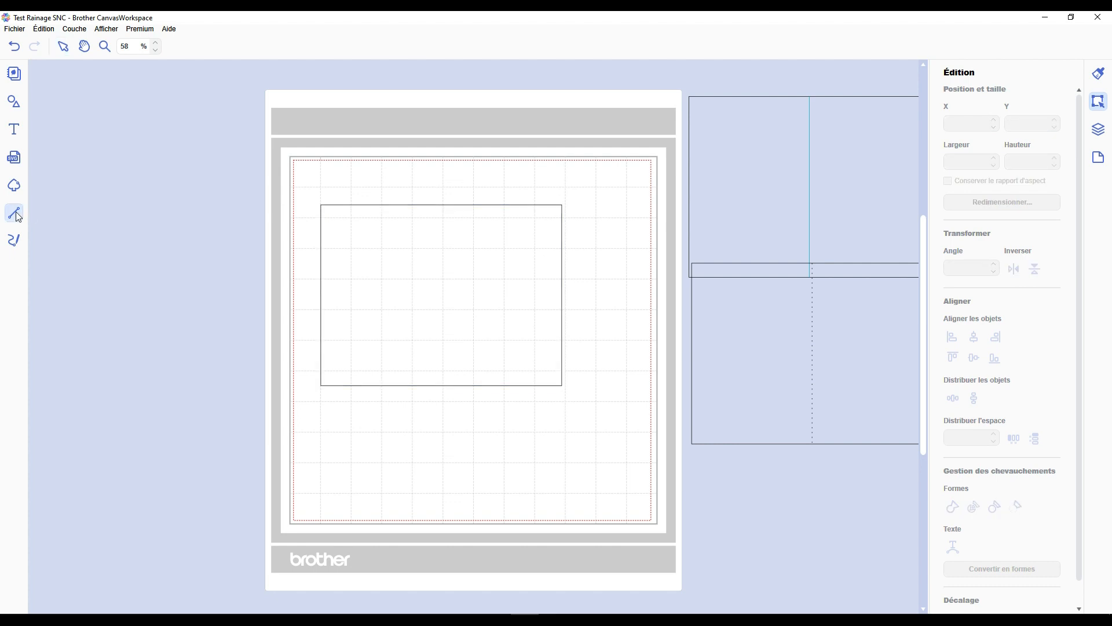
click(443, 206)
click(441, 384)
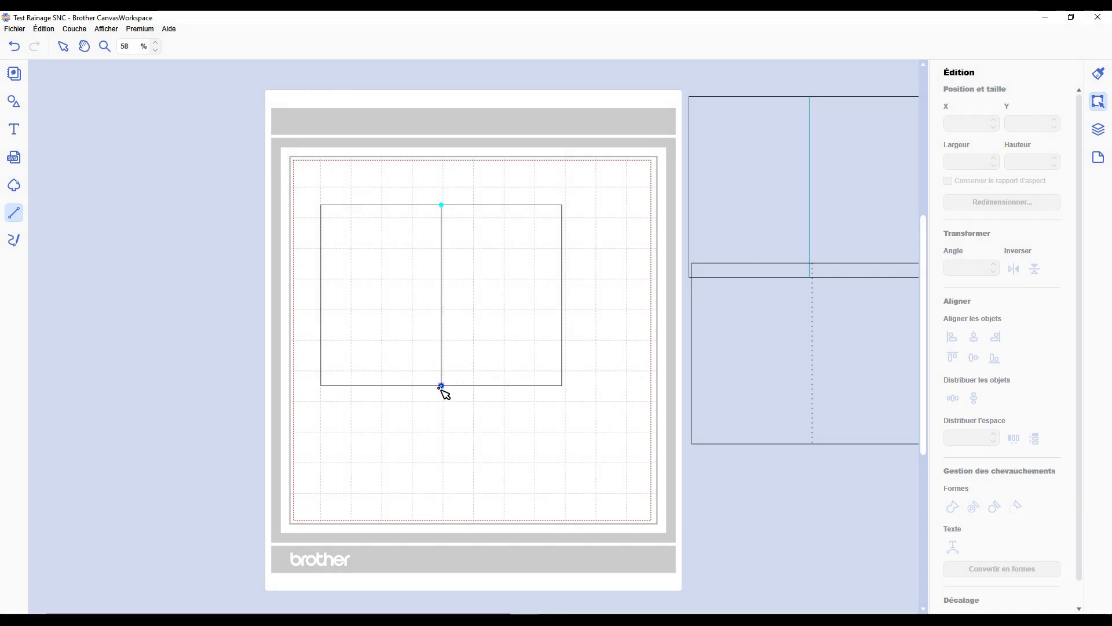
double_click(442, 386)
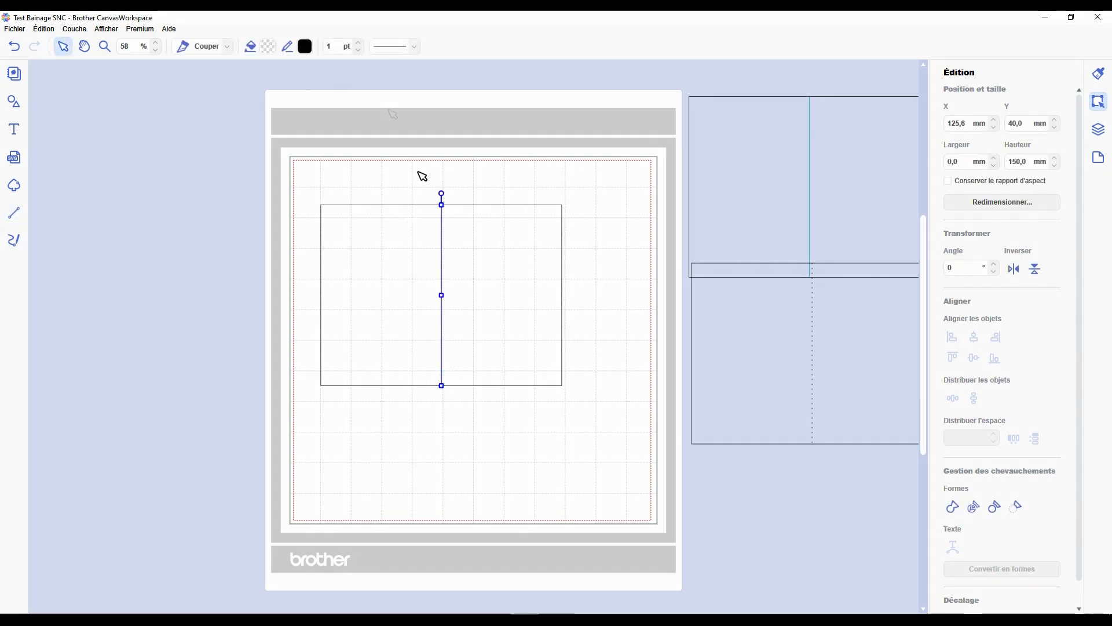
Step: Change the fold line's style to the short dashes with wide gaps
click(396, 46)
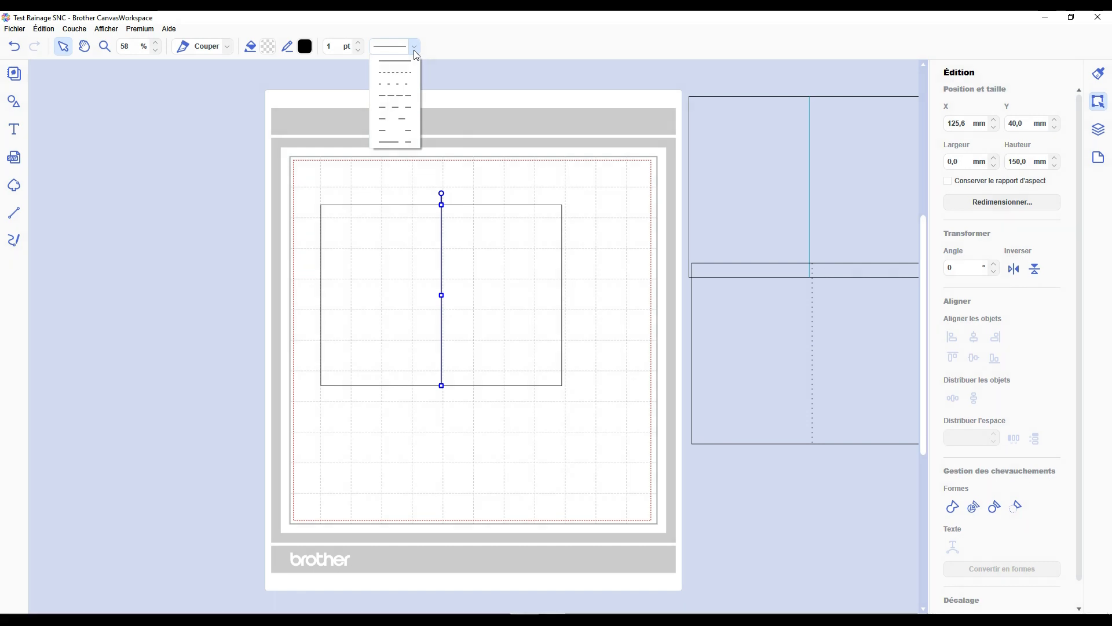
click(415, 84)
click(497, 177)
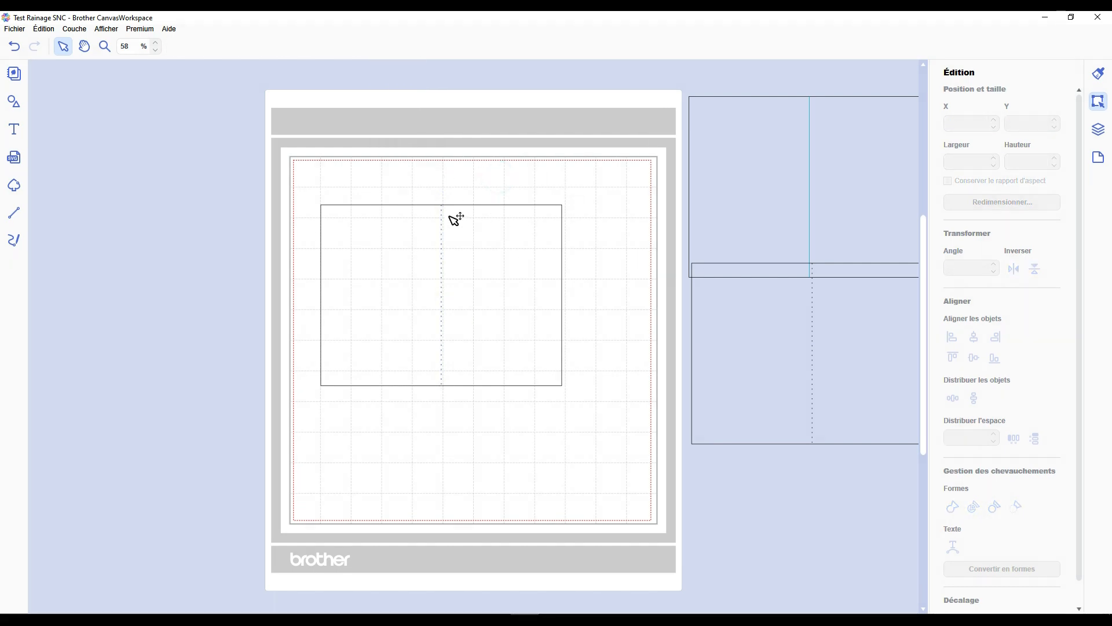
Step: Group the rectangle with its dashed fold line and arrange this group and a duplicate one above the other on the mat
drag(397, 172, 529, 319)
right_click(505, 280)
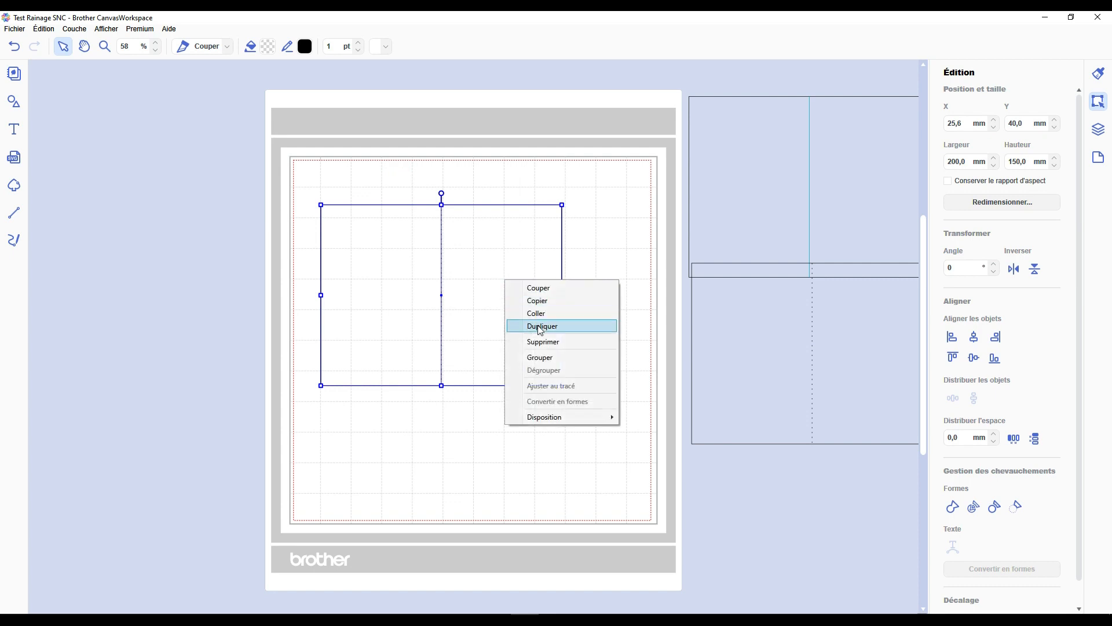
click(551, 356)
key(Escape)
drag(513, 272, 489, 249)
click(596, 281)
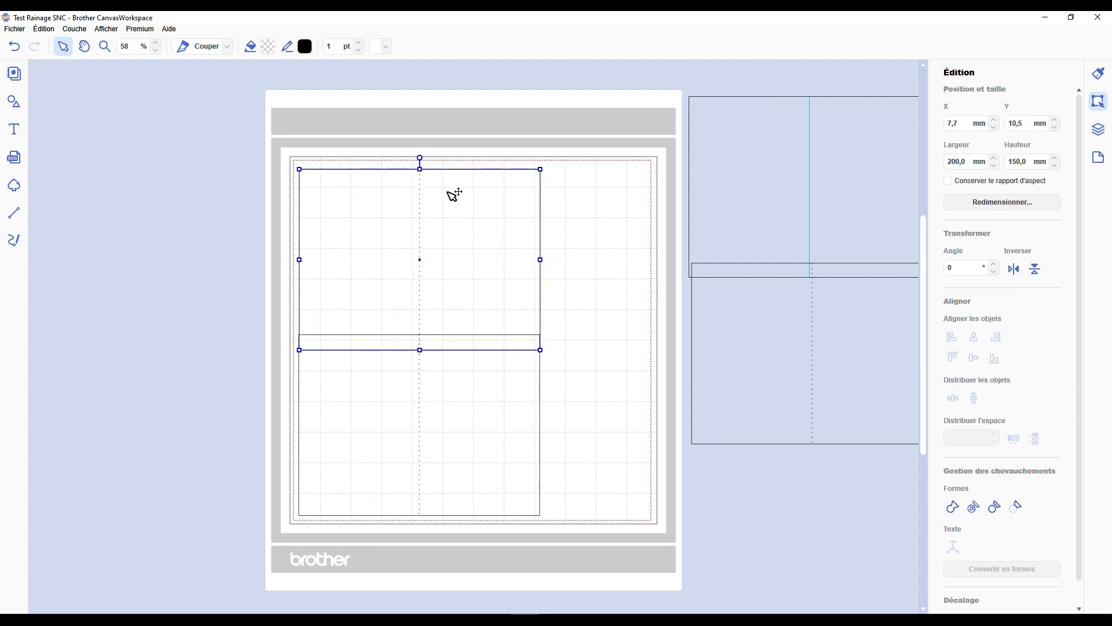
Step: Select only the fold line inside the upper card's group and change its line style to solid
click(1101, 132)
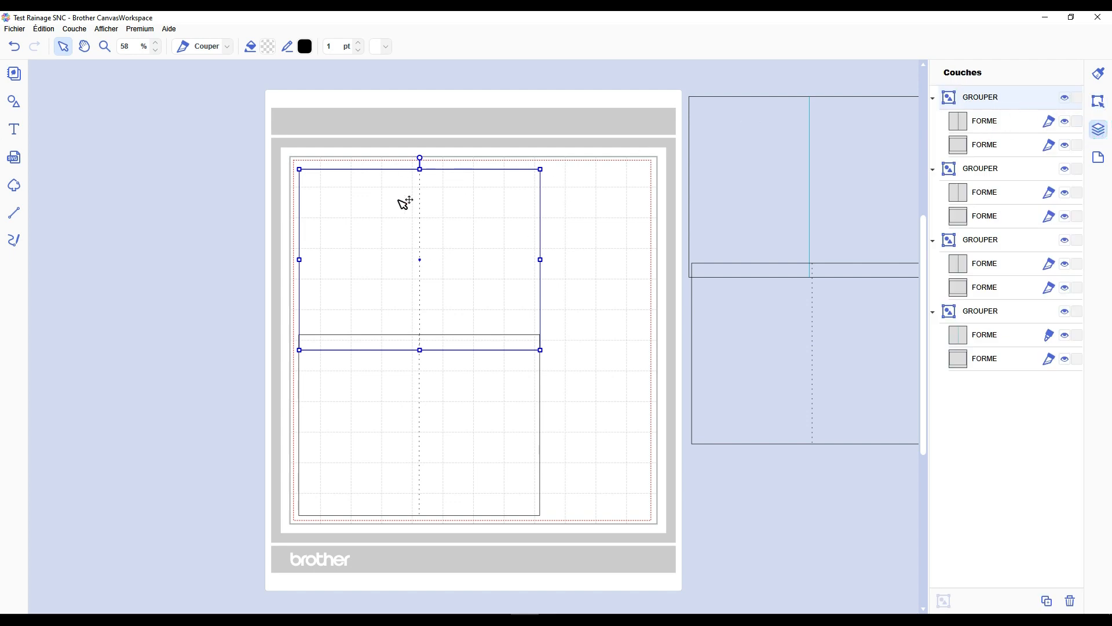
click(1001, 125)
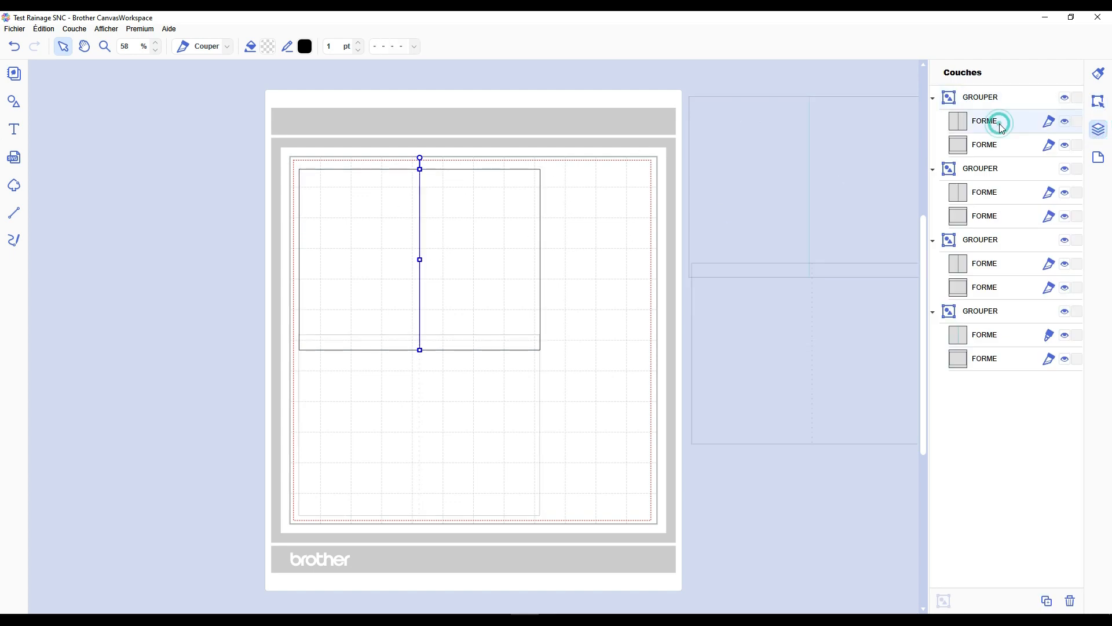
click(414, 48)
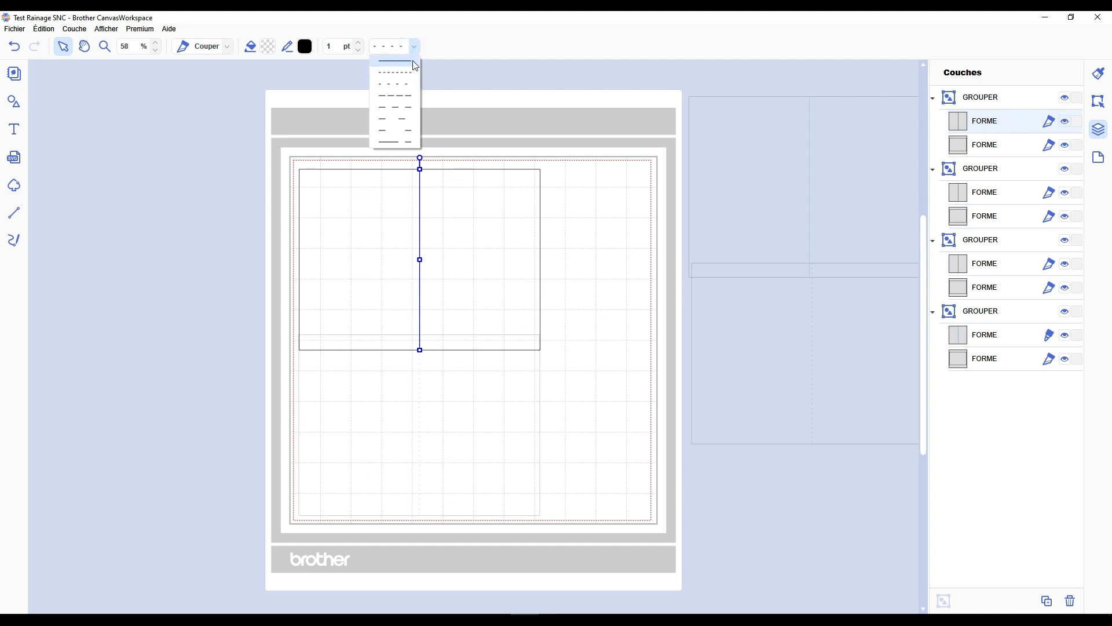
click(415, 62)
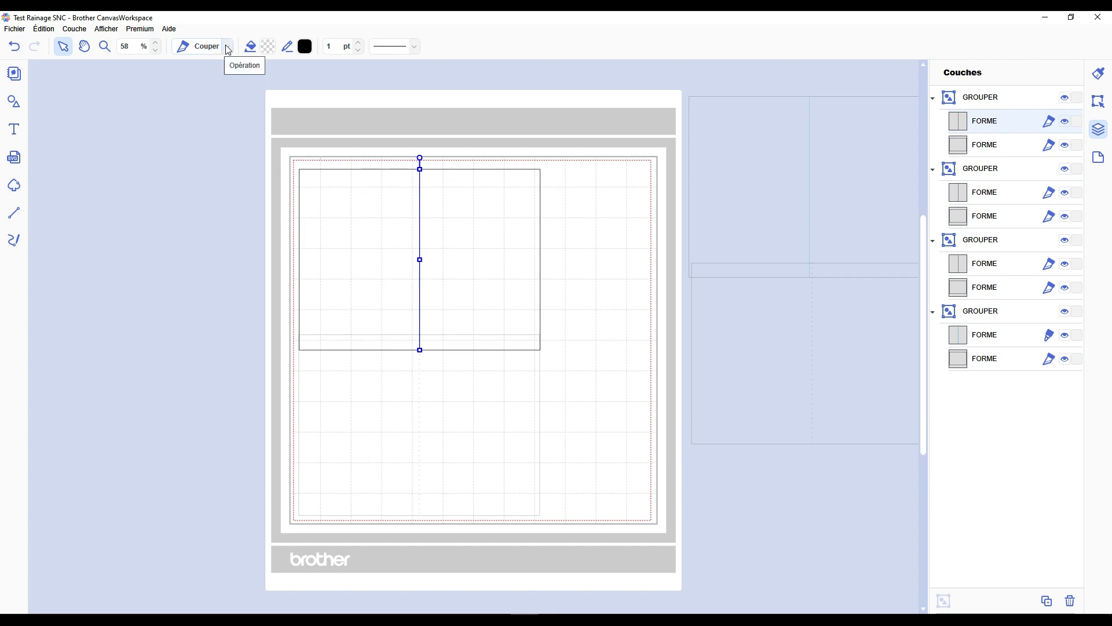
Step: Examine which operation a linear embossing (Embossage linéaire) flower uses by placing it temporarily beside the mat
click(15, 103)
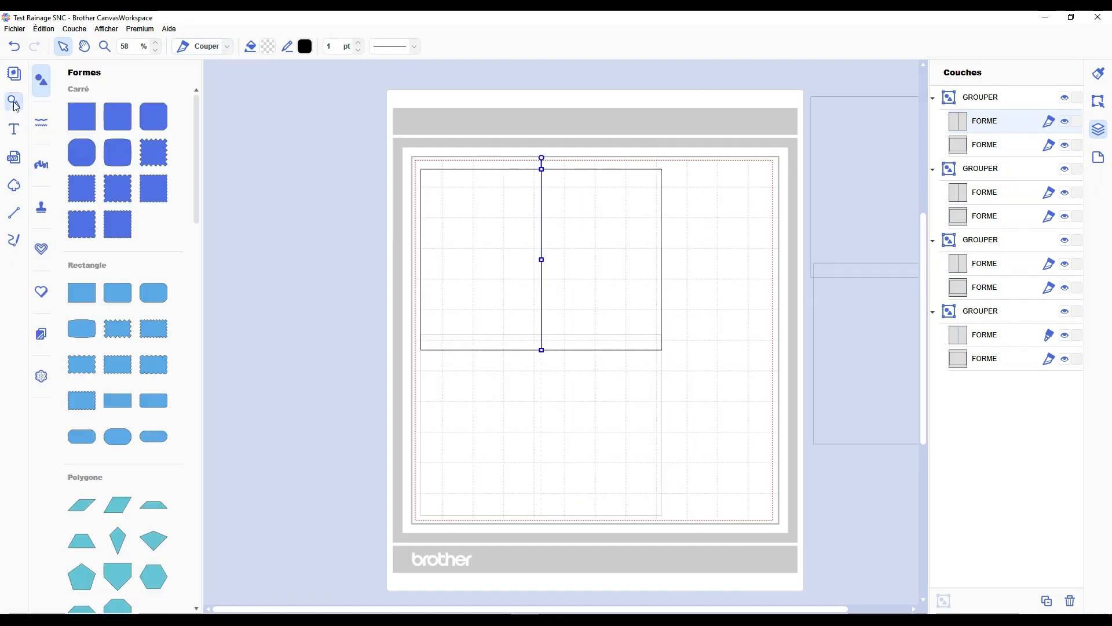
click(45, 254)
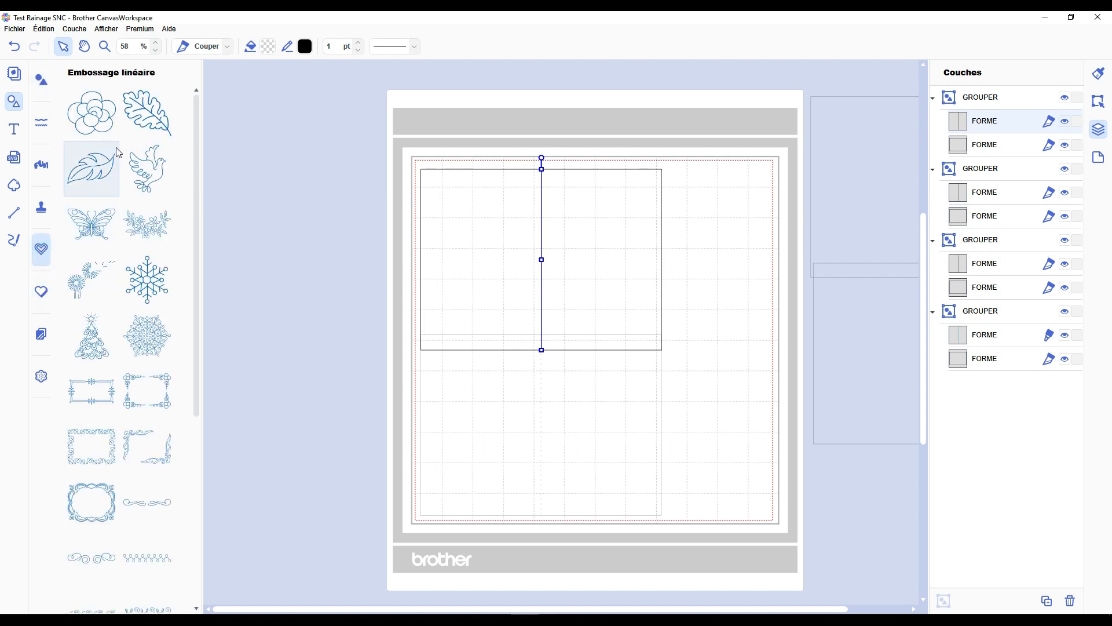
scroll(143, 380, down, 4)
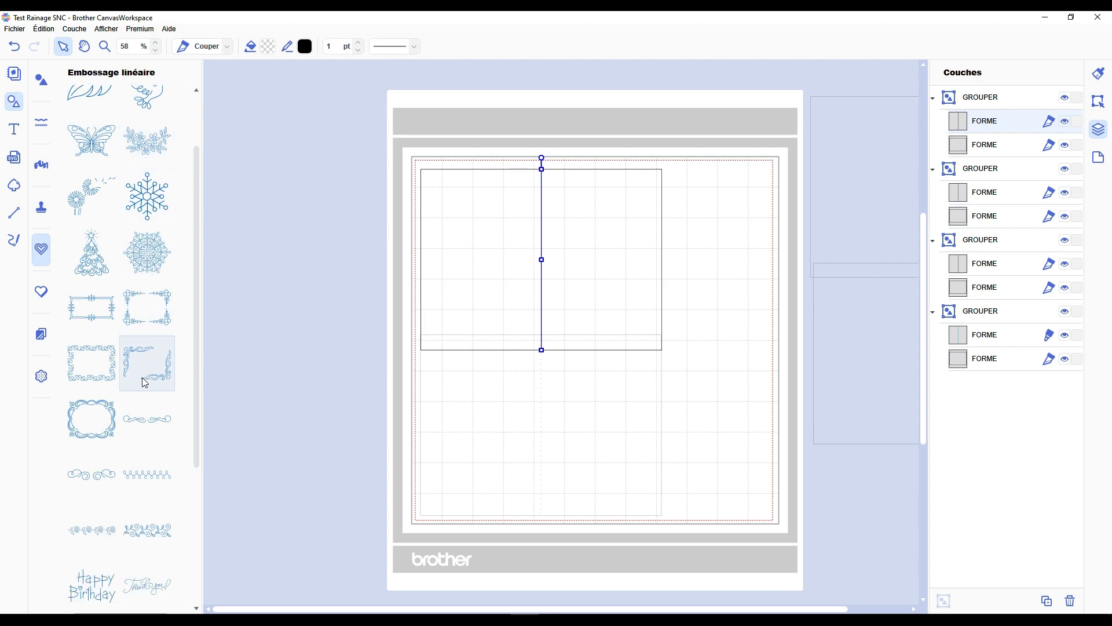
scroll(145, 382, up, 4)
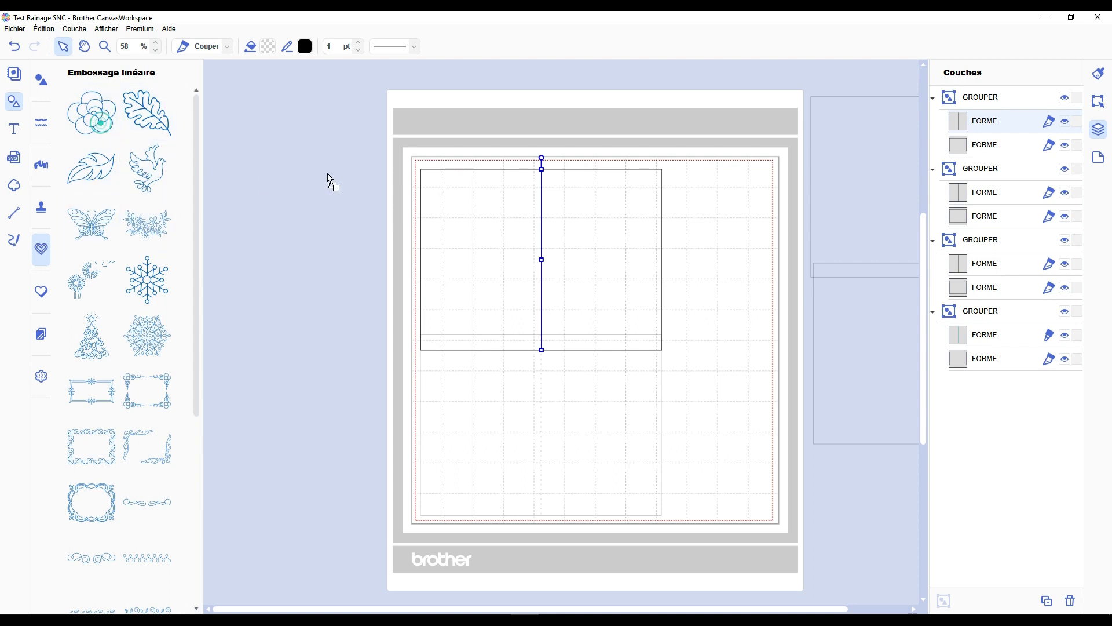
drag(334, 176, 330, 174)
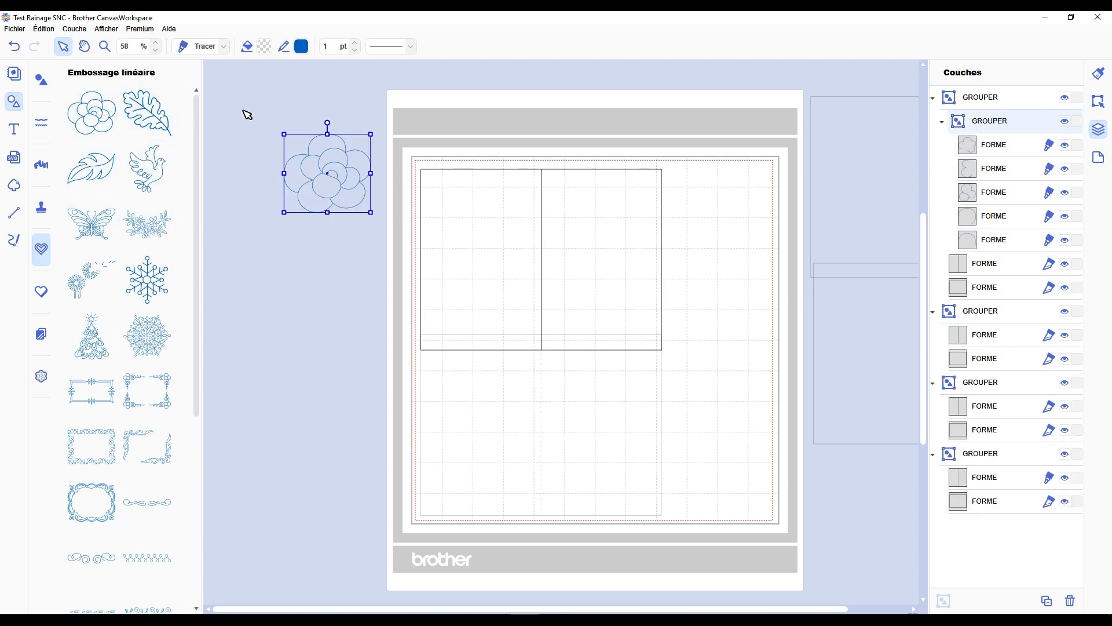
click(222, 47)
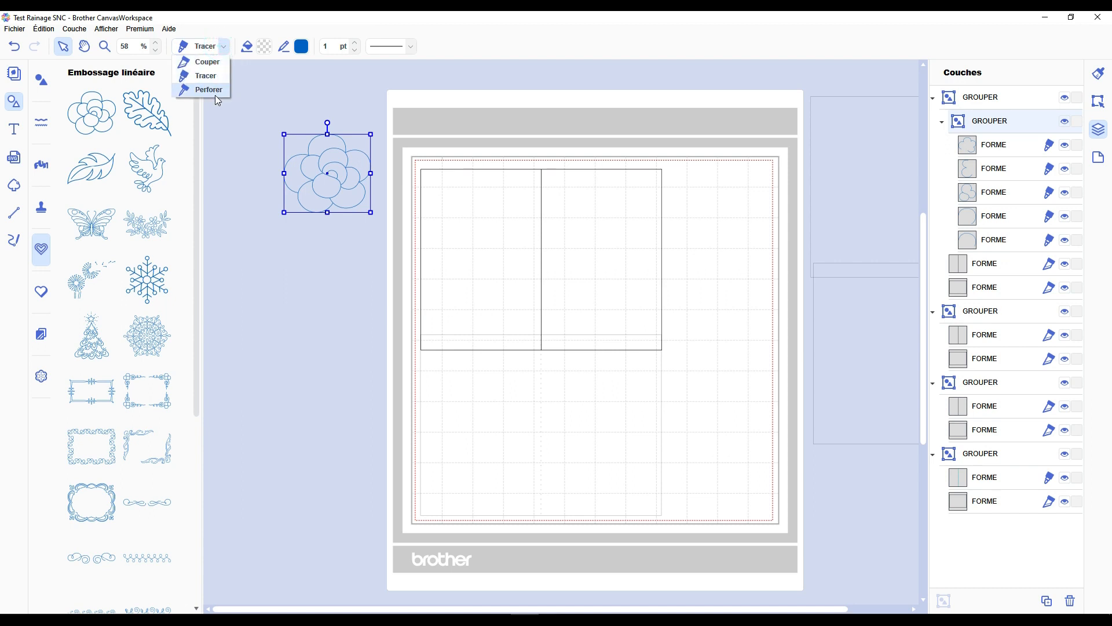
click(329, 99)
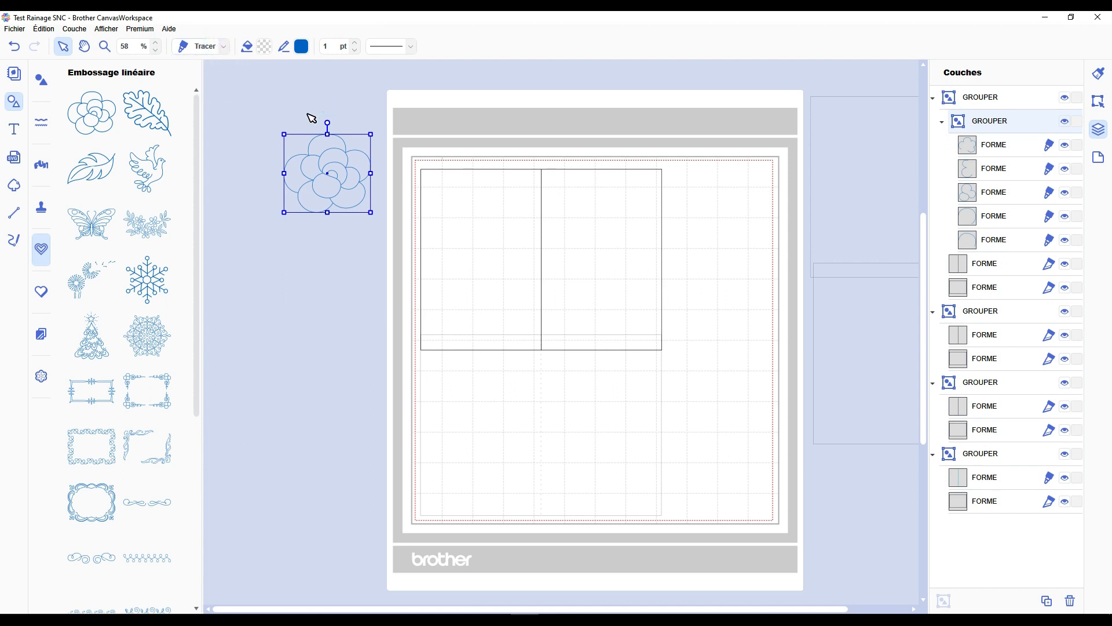
key(Delete)
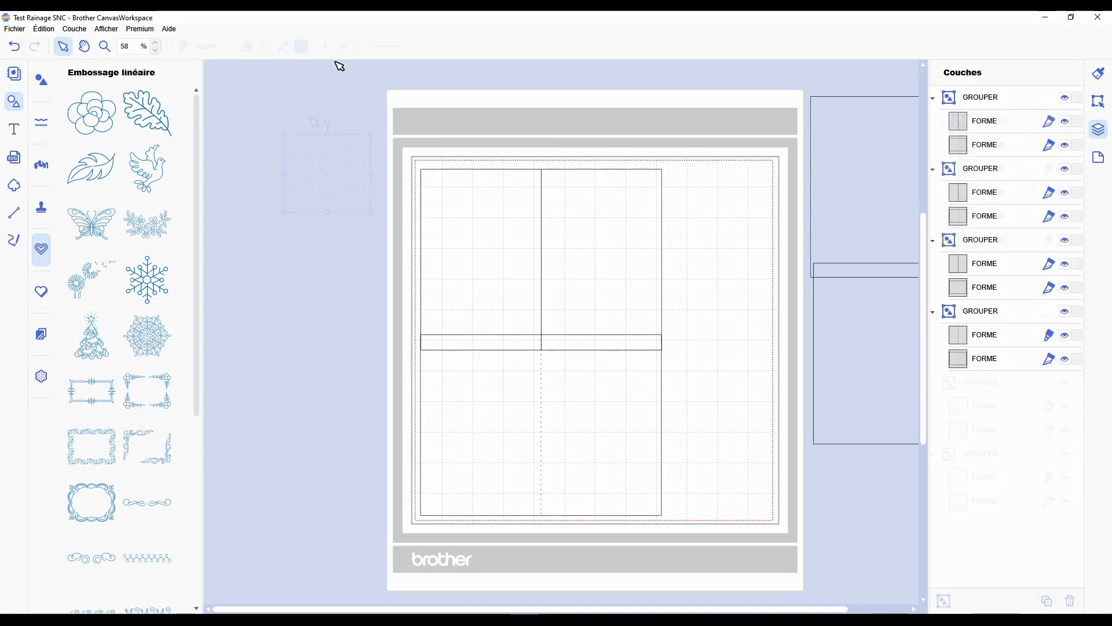
Step: Set the operation of the upper card's solid fold line to Tracer
click(467, 241)
click(1006, 127)
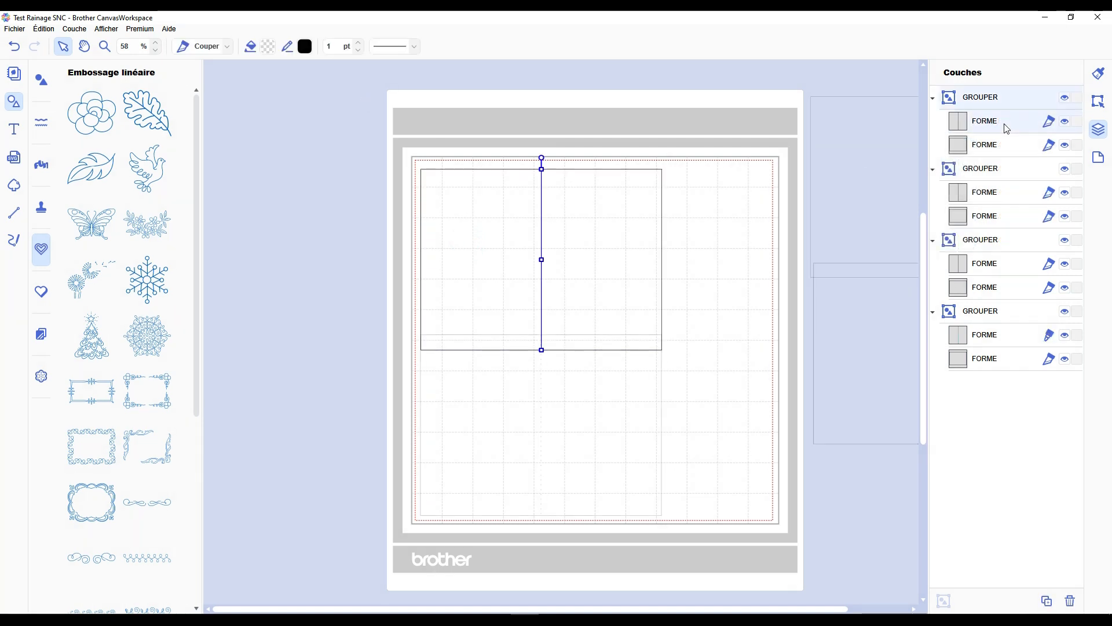
click(226, 46)
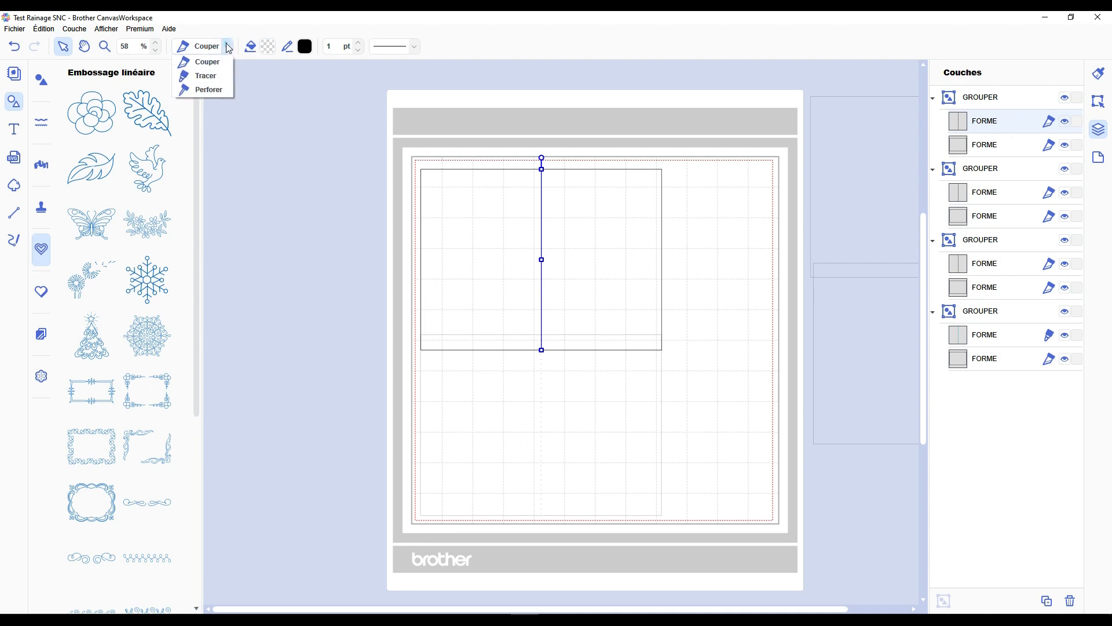
click(223, 76)
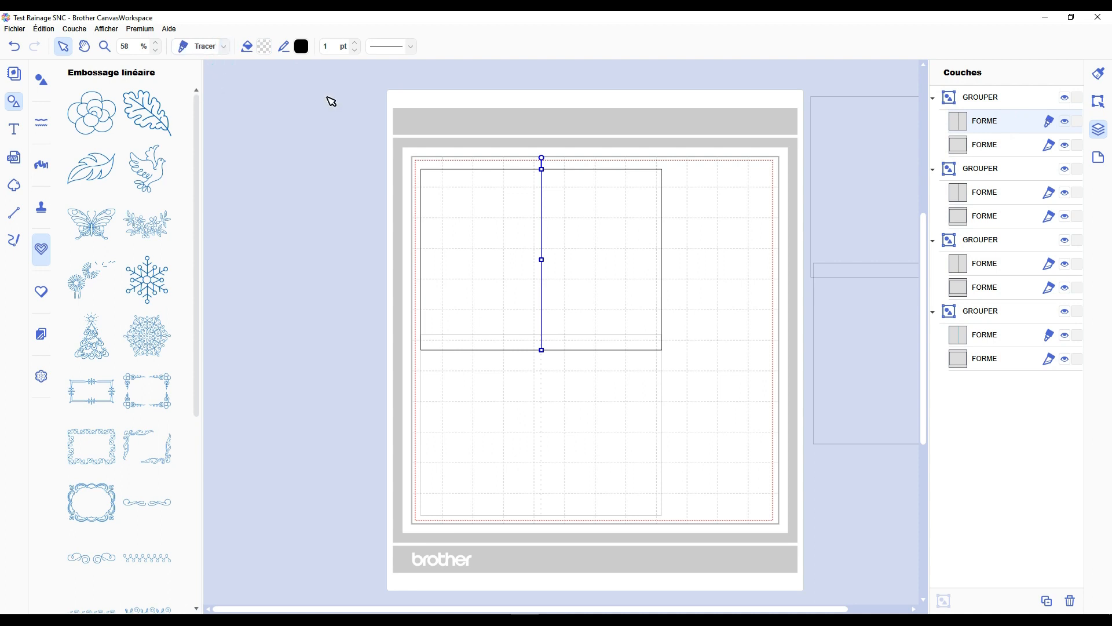
click(452, 123)
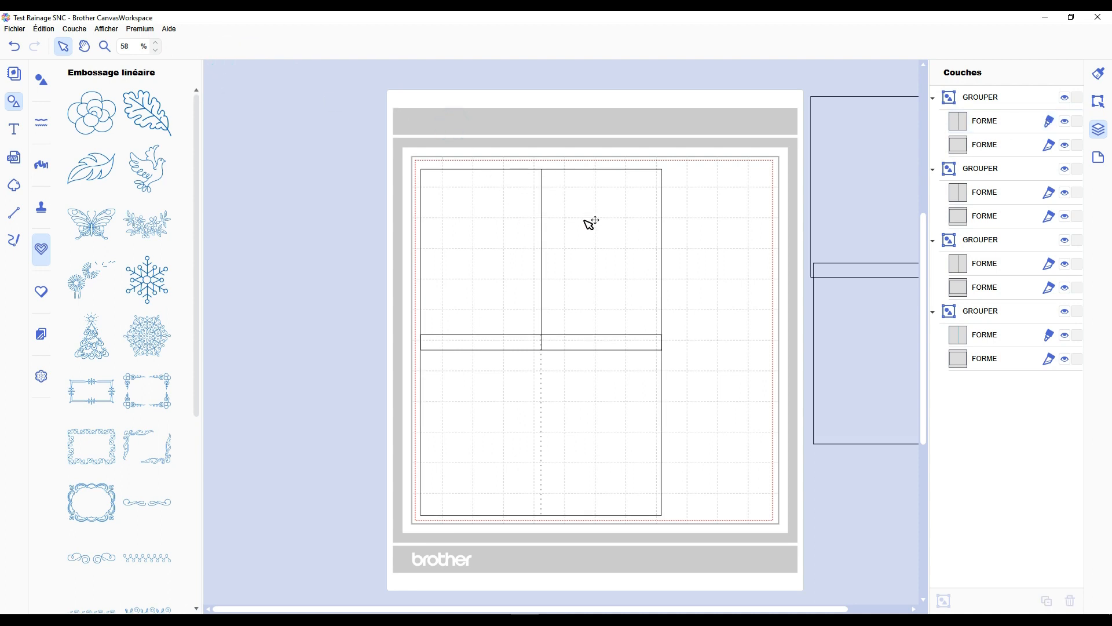
Step: Change the line colour of the upper card's solid fold line to turquoise
click(1004, 123)
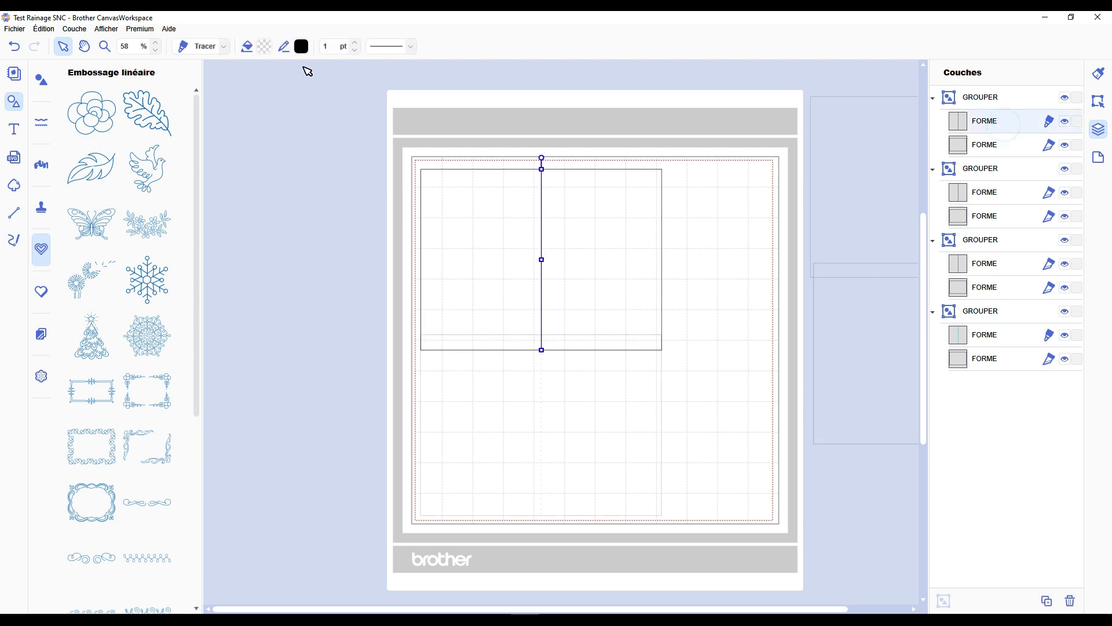
click(301, 47)
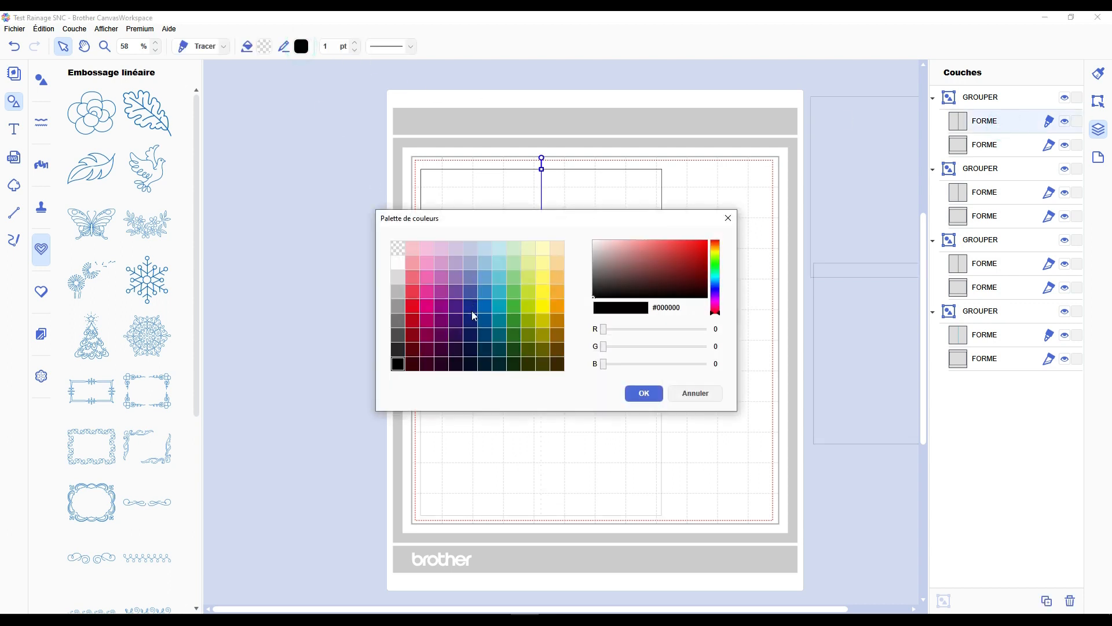
click(499, 308)
click(645, 393)
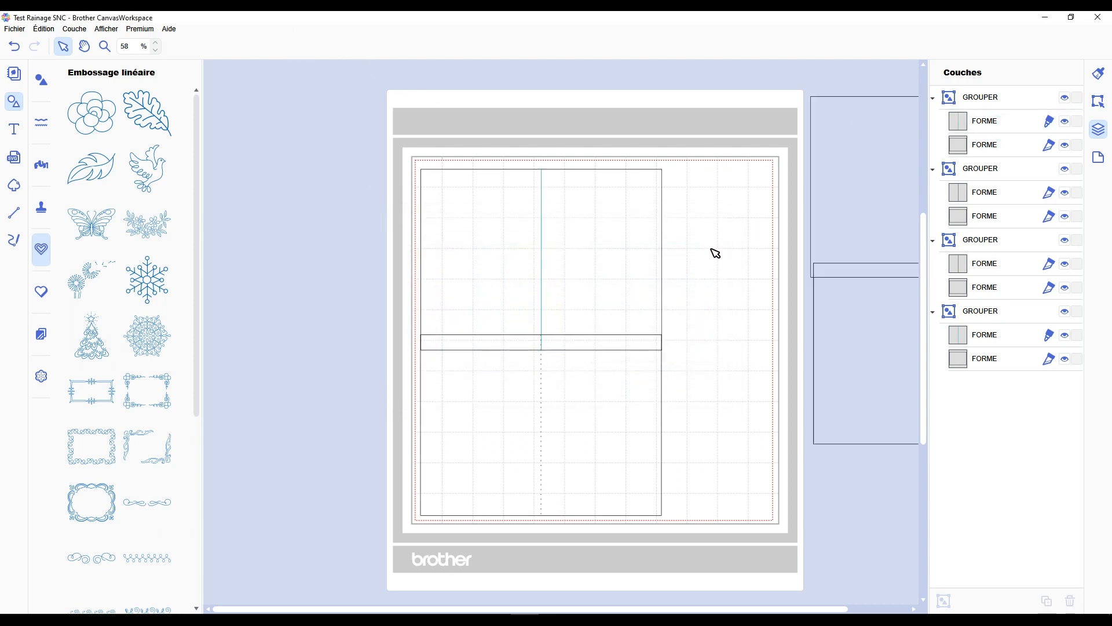
click(712, 250)
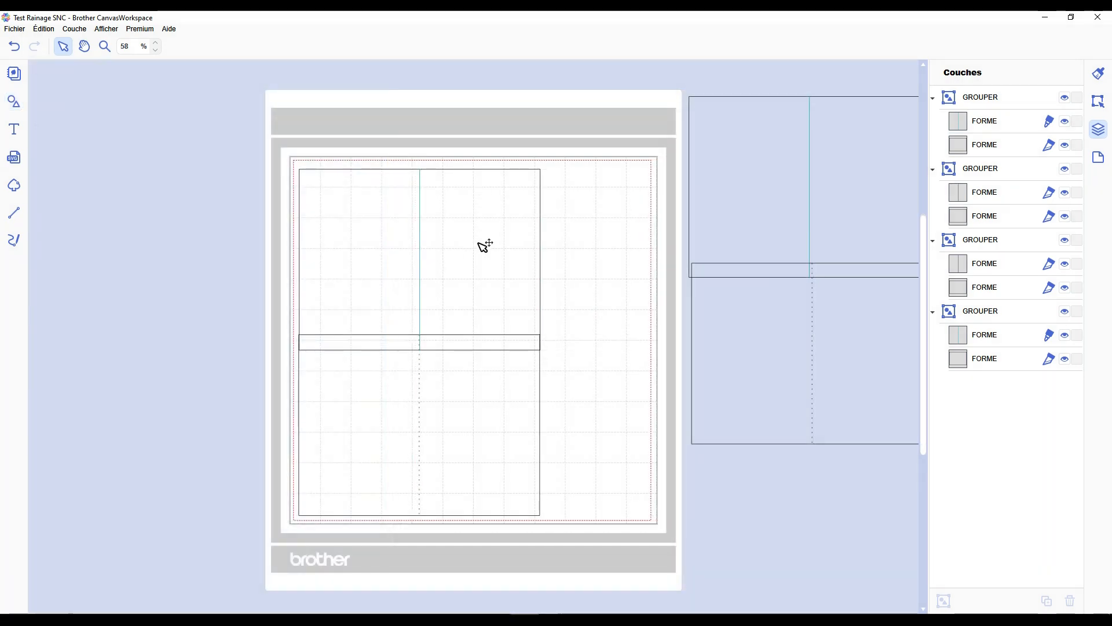
Step: Shift the card with the turquoise fold line partly off the mat and put it back above the dashed card
drag(484, 243, 617, 153)
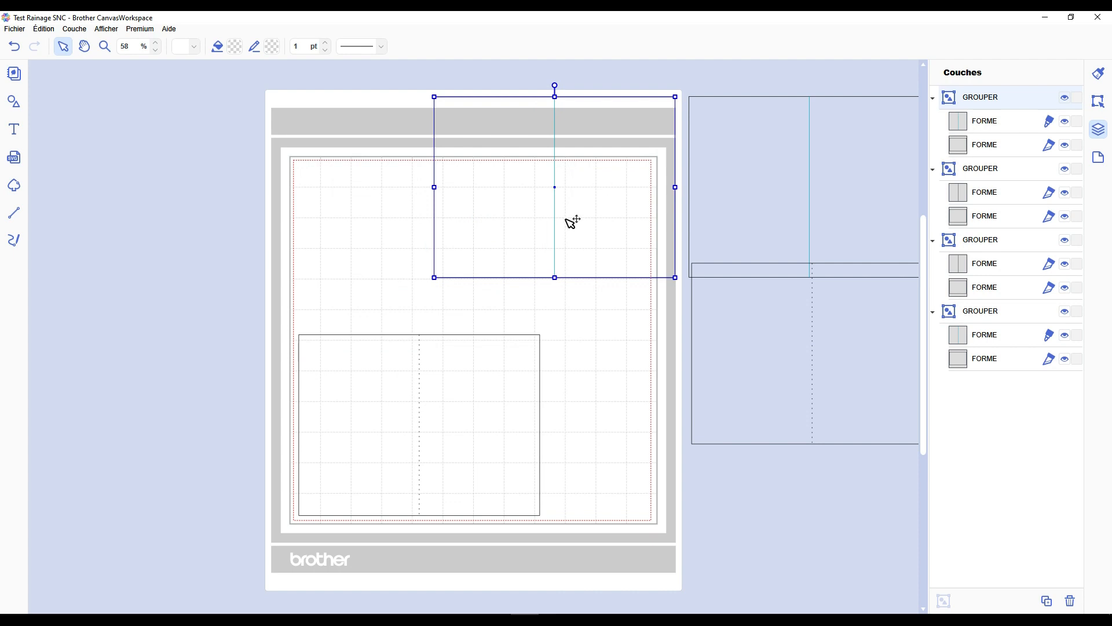
click(336, 244)
drag(498, 190, 363, 260)
click(588, 259)
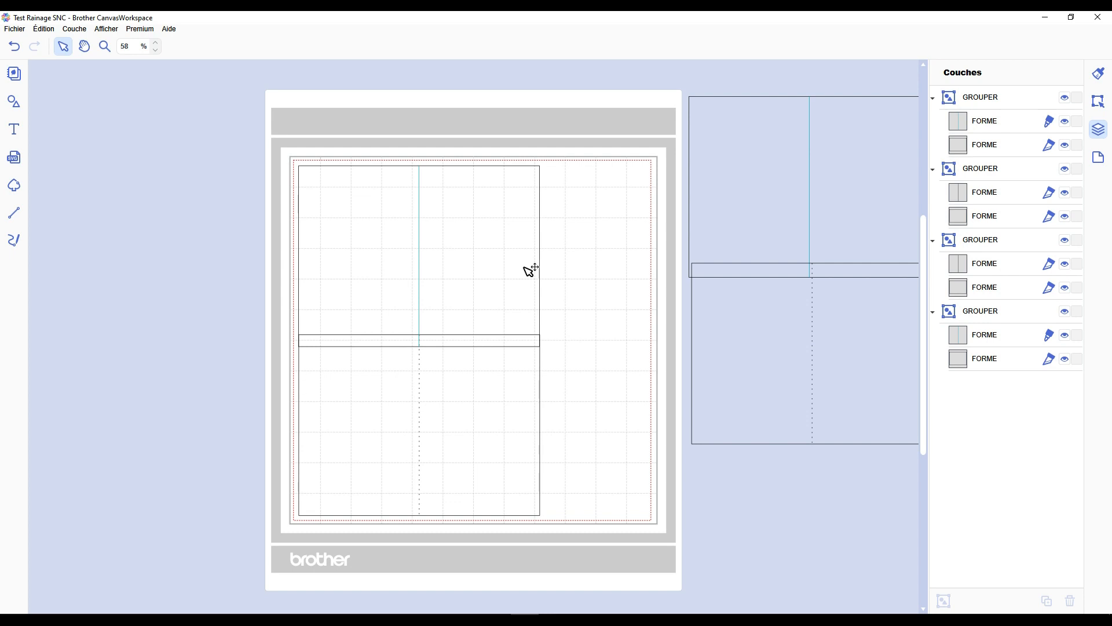
Step: Park both cards beside the mat, leave a copy of the dashed card on it, and examine that copy's fold line up close
drag(530, 269, 221, 129)
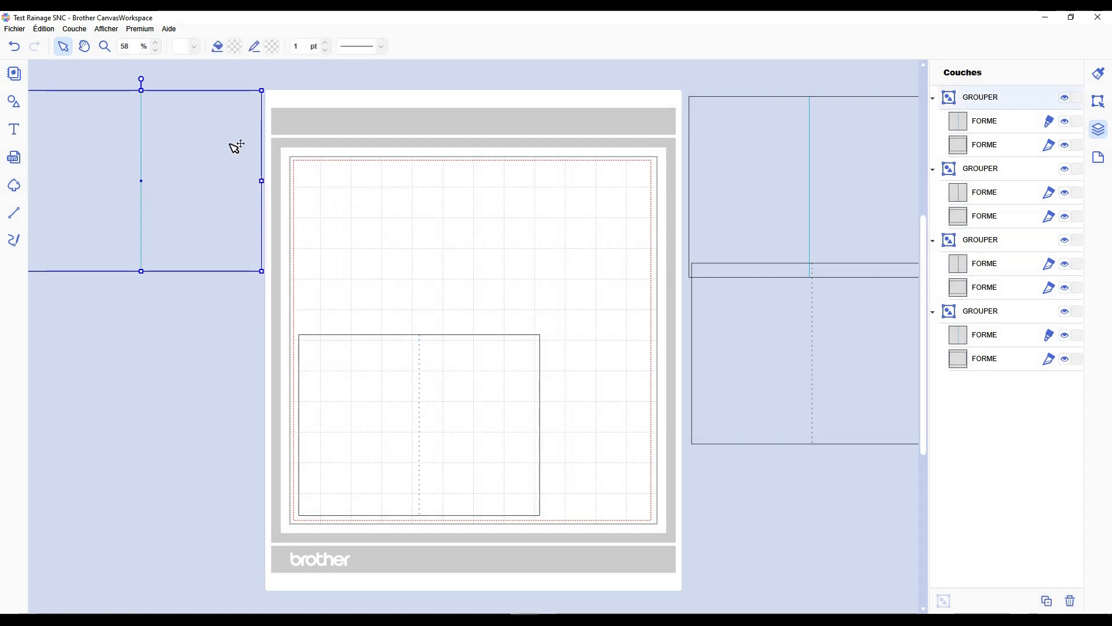
drag(519, 397, 533, 242)
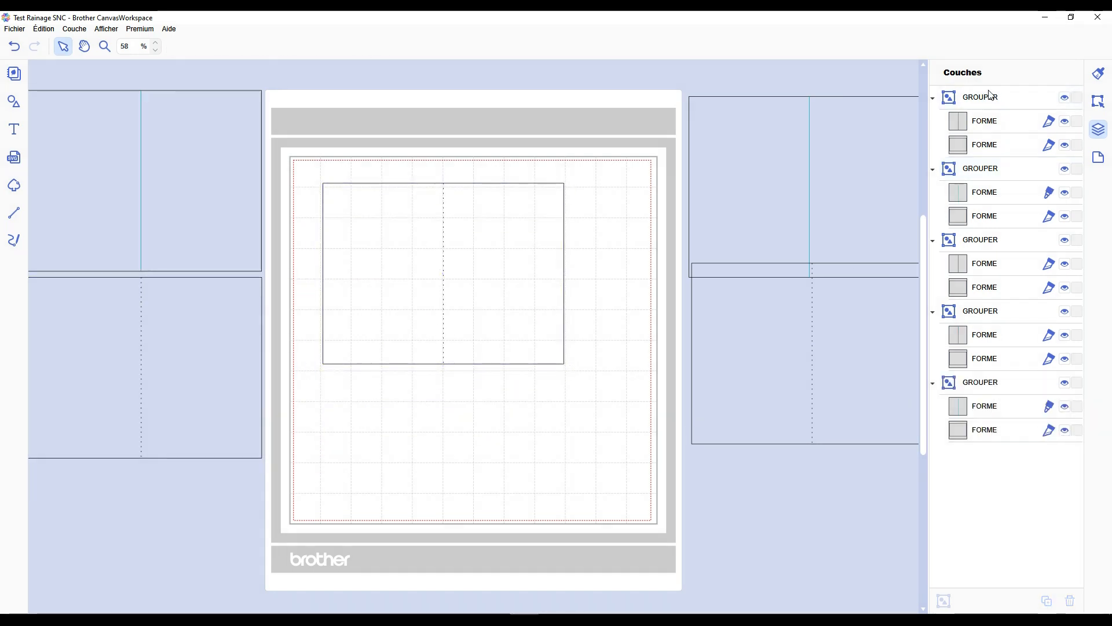
click(503, 232)
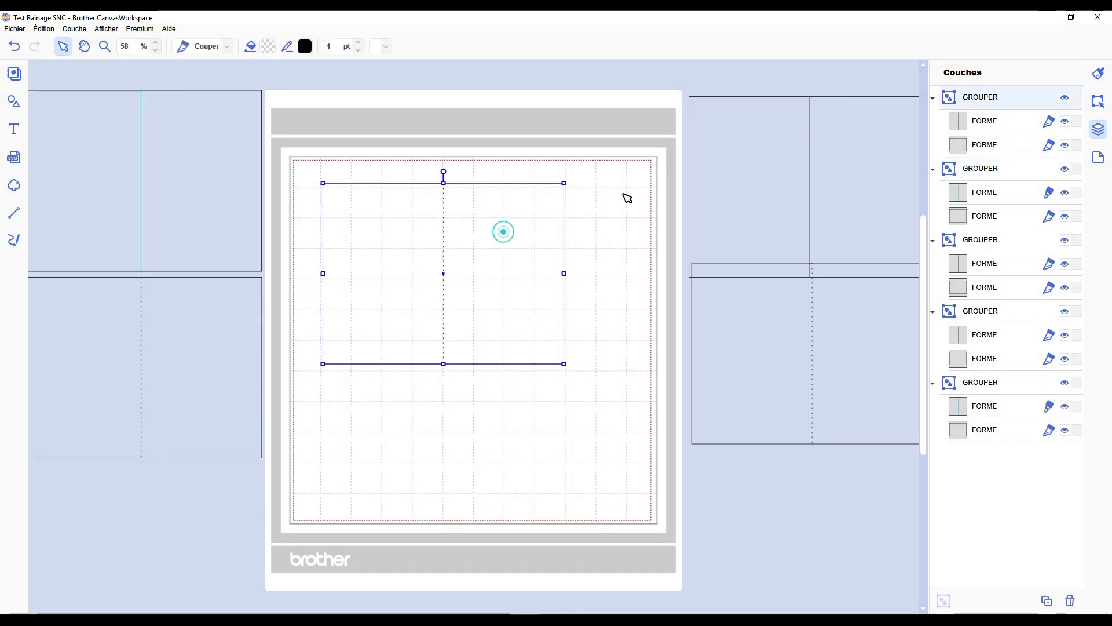
click(984, 121)
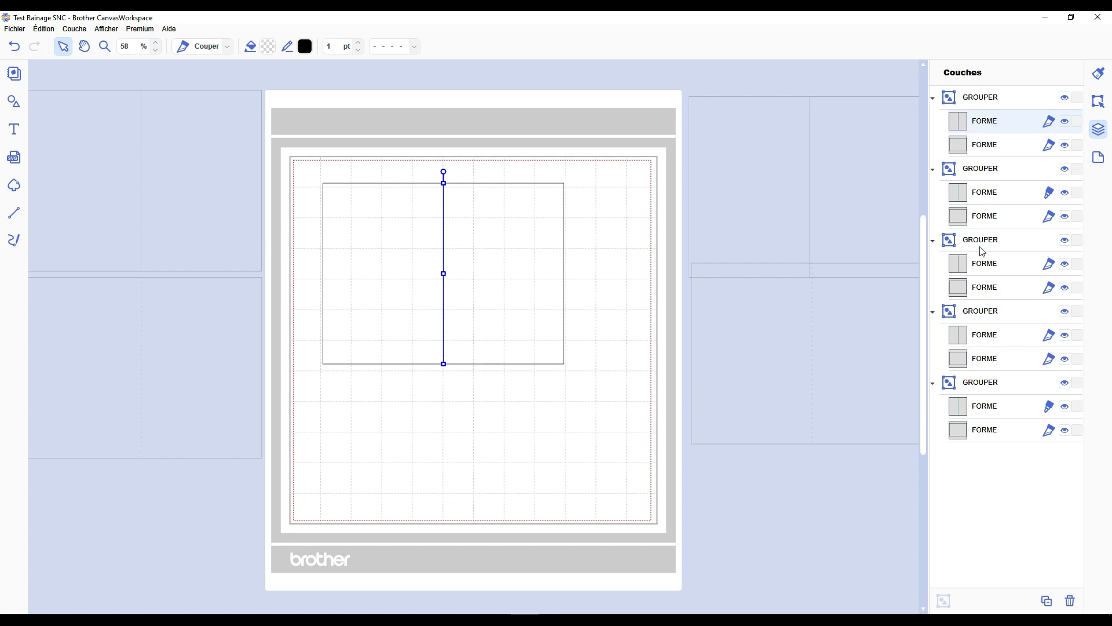
click(449, 143)
scroll(450, 142, up, 6)
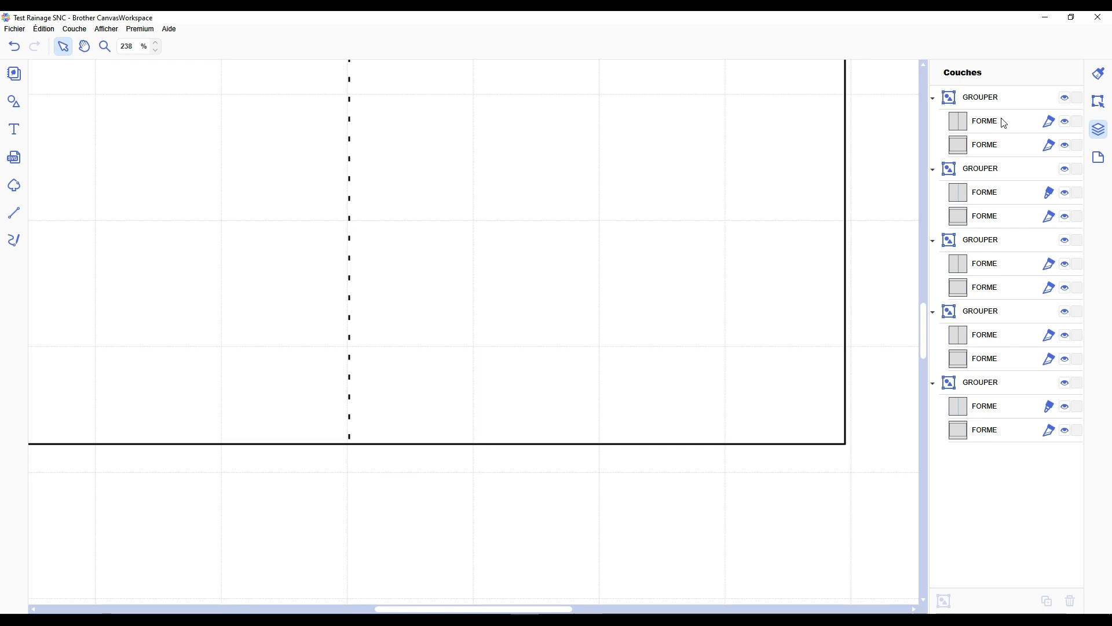
scroll(390, 241, up, 10)
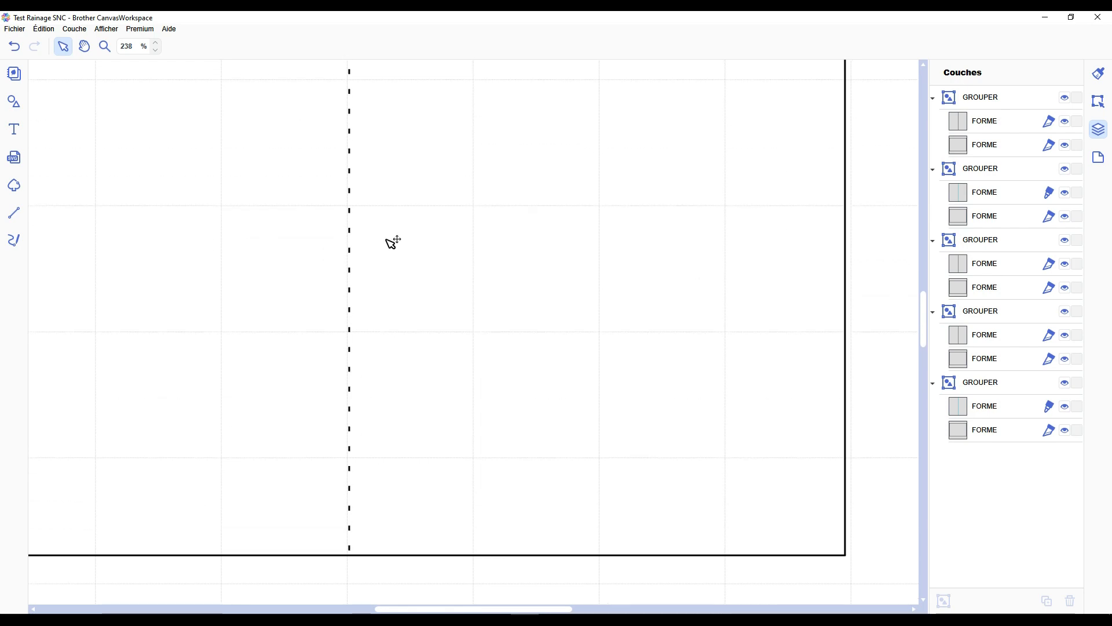
scroll(393, 242, down, 2)
scroll(342, 366, down, 10)
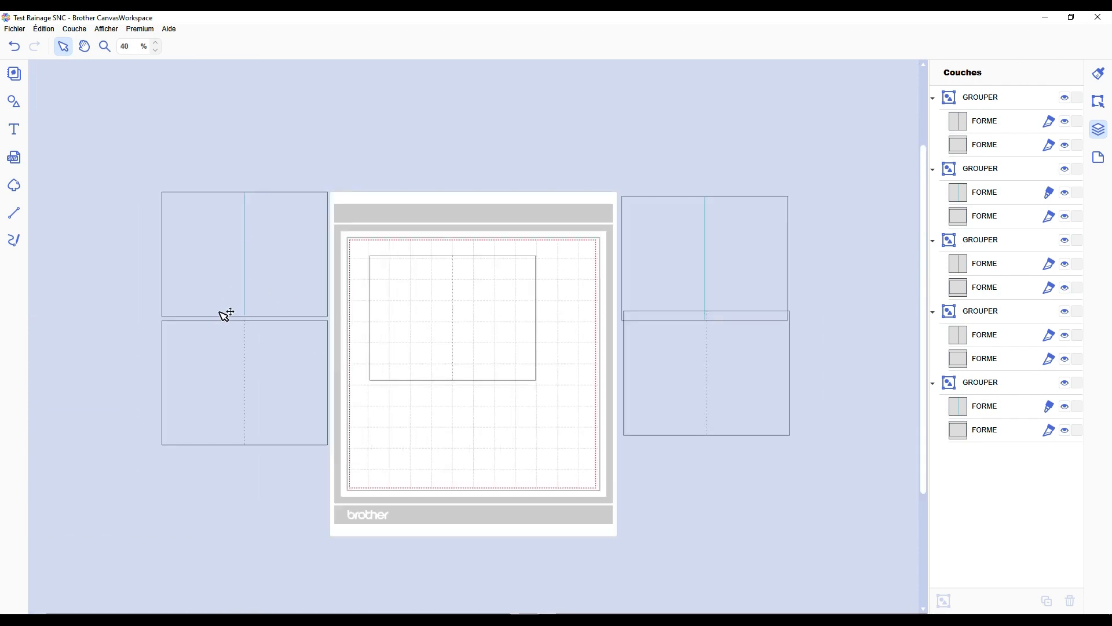
scroll(334, 303, up, 3)
Step: Delete the dashed card's copy from the mat and move the card with the turquoise fold line back onto the mat's upper part
click(351, 300)
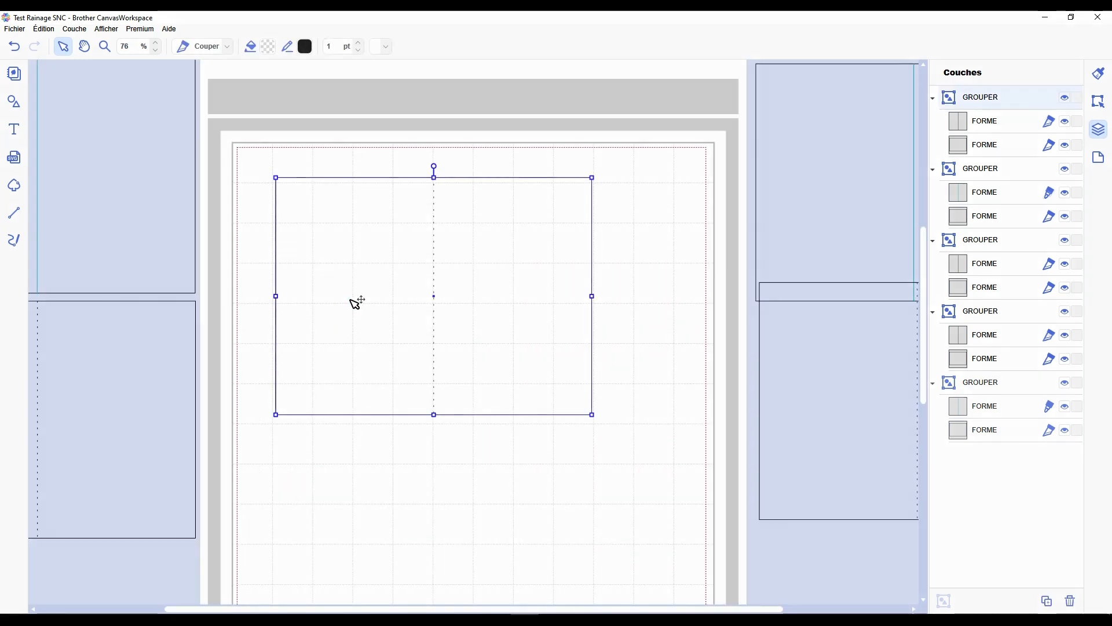
key(Delete)
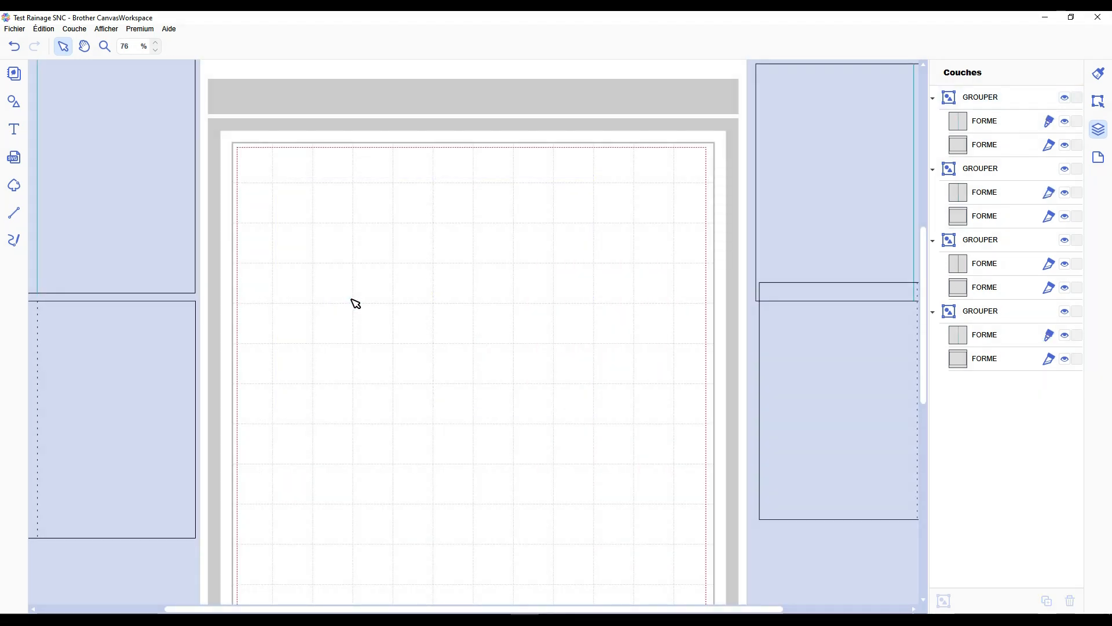
drag(93, 193, 455, 285)
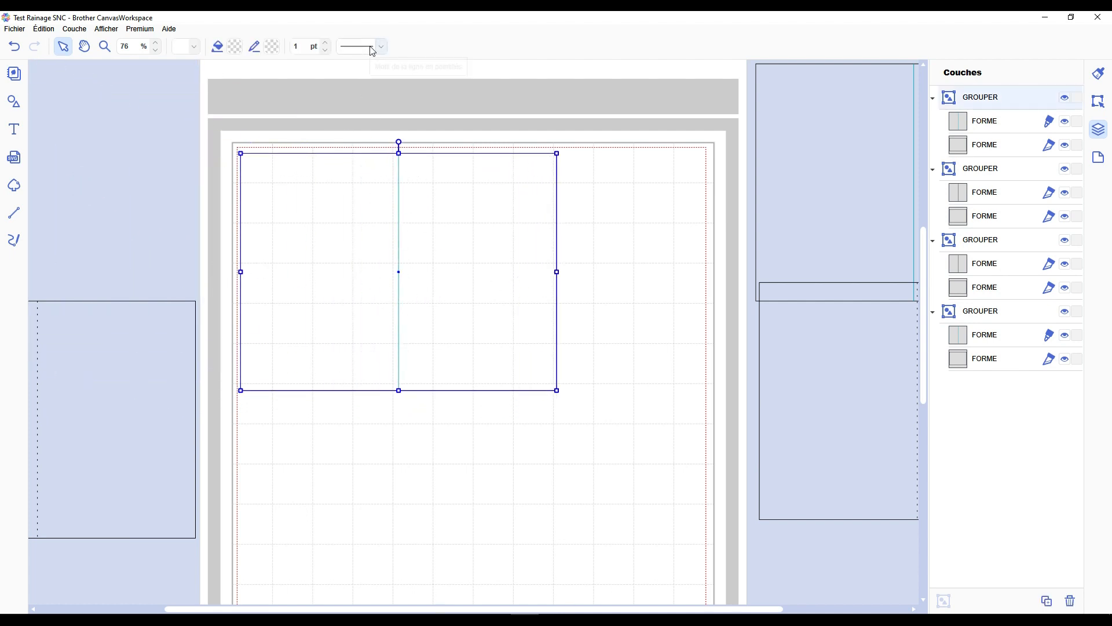
click(979, 128)
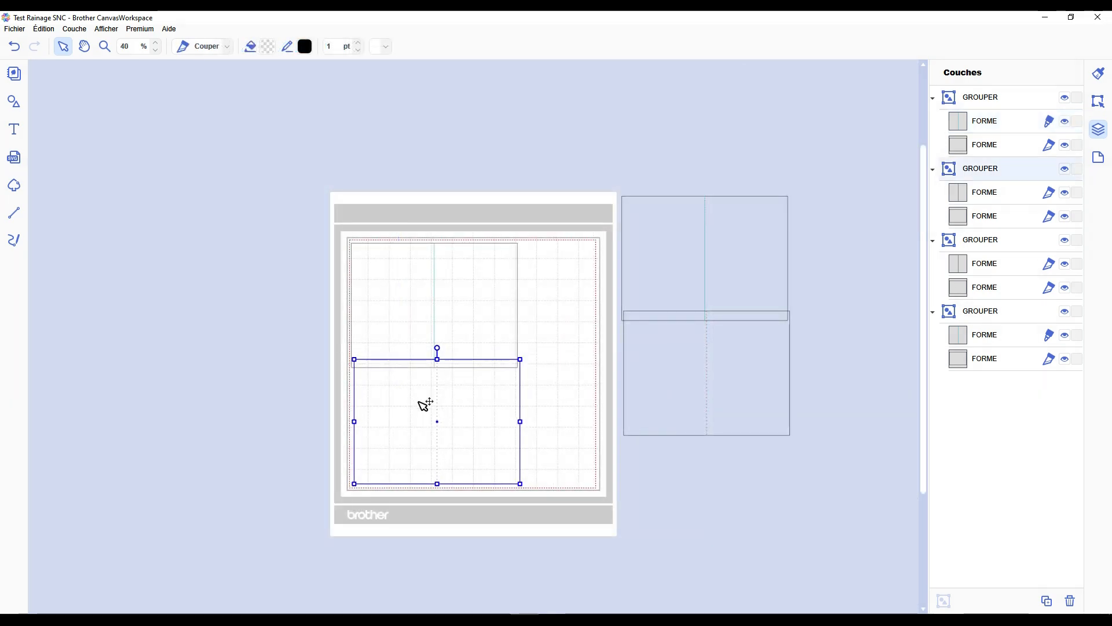
Step: Move the spare turquoise-fold and dashed-fold cards onto the mat, overlapping the first pair inside the cutting area
drag(676, 264, 484, 308)
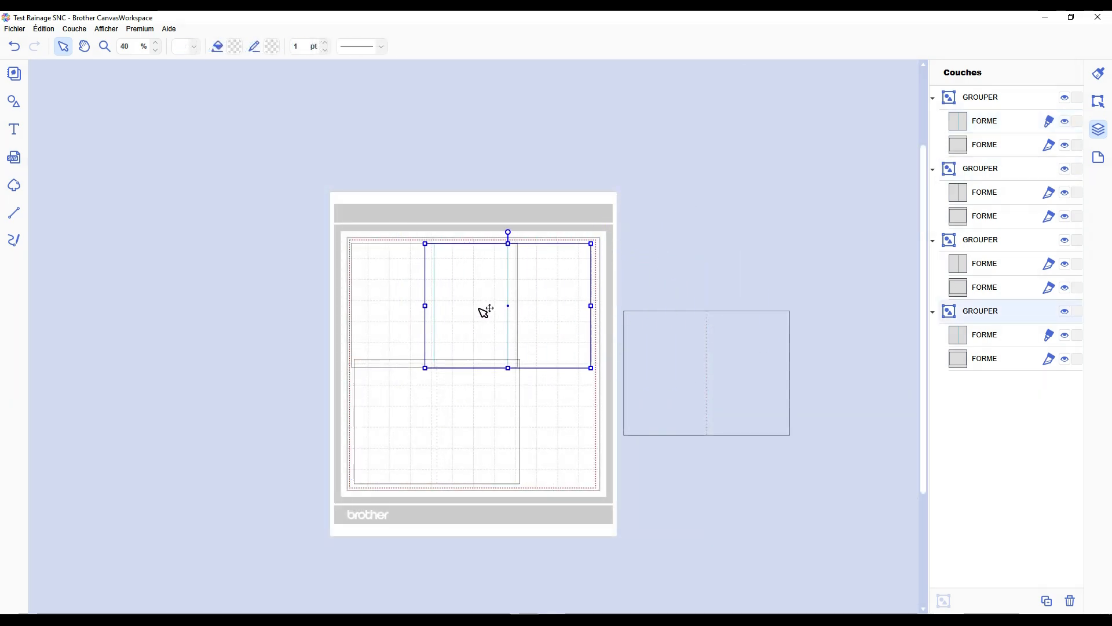
drag(647, 352, 457, 402)
click(624, 410)
scroll(525, 390, up, 3)
drag(597, 259, 839, 209)
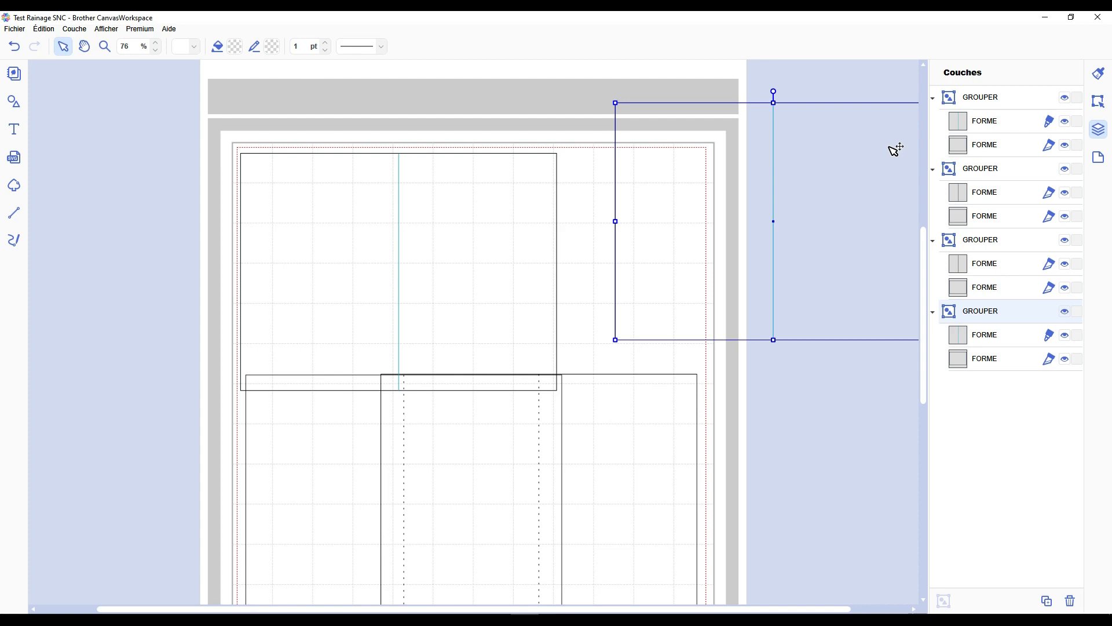
key(ctrl+minus)
click(739, 318)
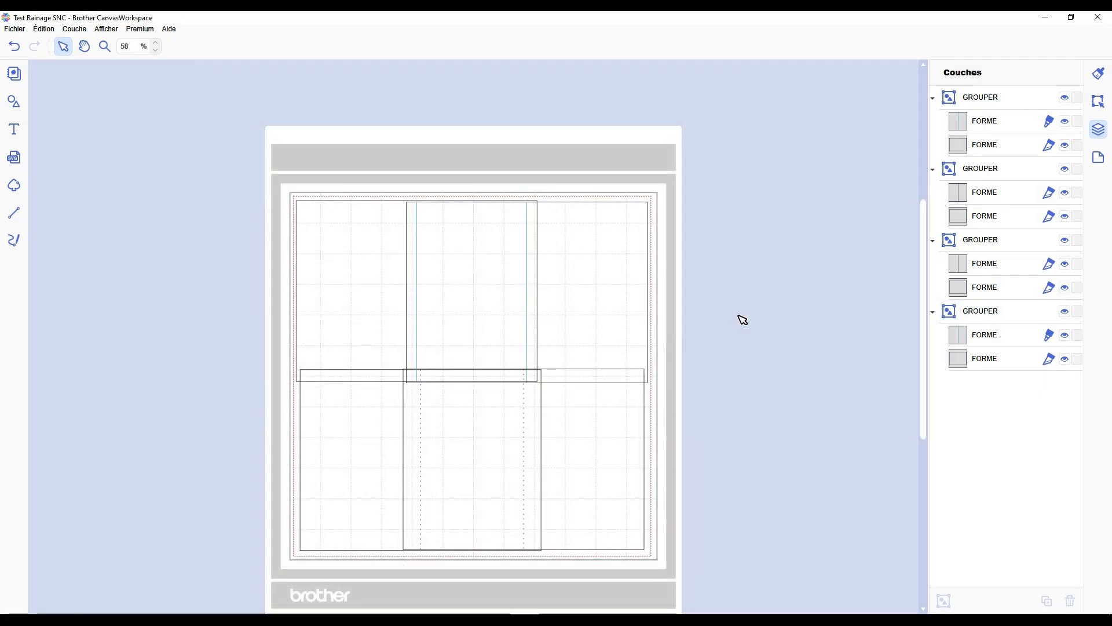